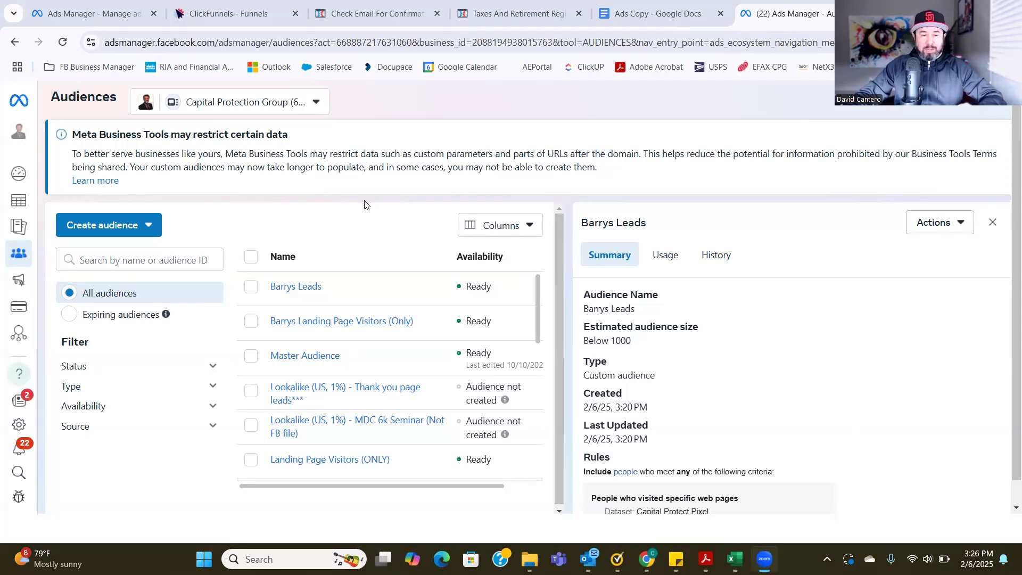
Open the Custom Conversions page of the business's Events Manager
{"action": "left_click", "coordinate": [70, 69]}
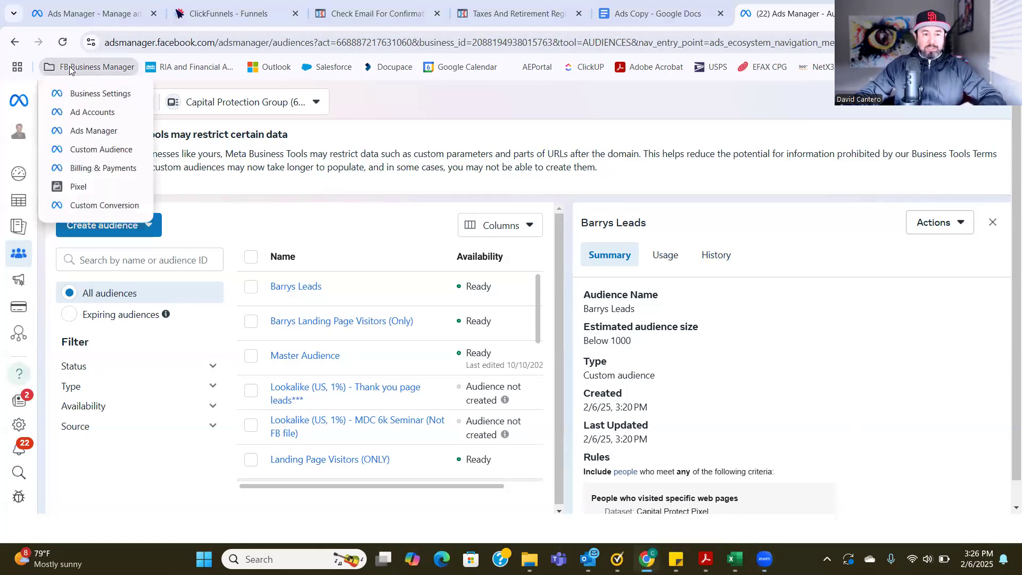
{"action": "left_click", "coordinate": [92, 207]}
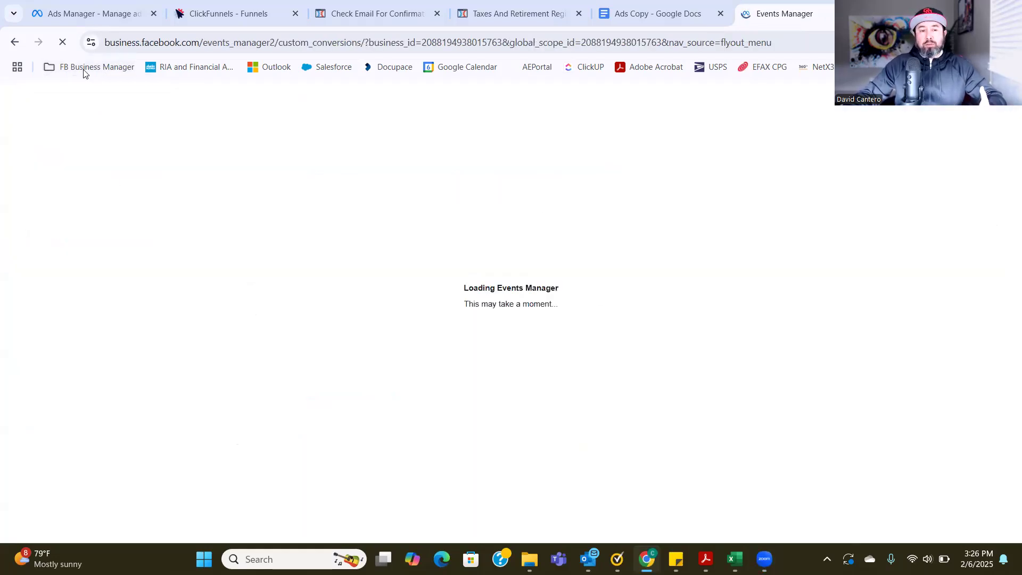
{"action": "left_click", "coordinate": [83, 69]}
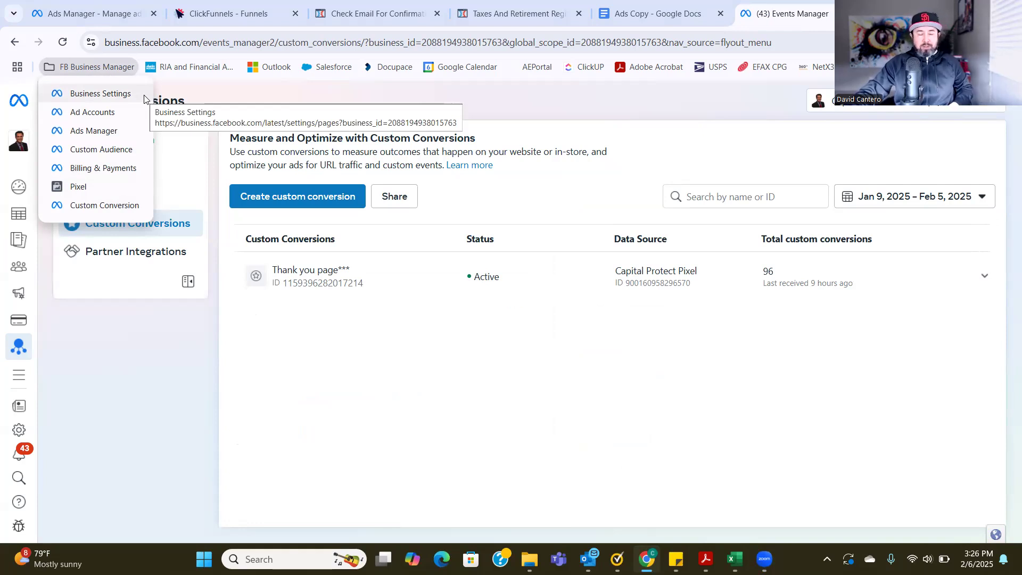
{"action": "triple_click", "coordinate": [236, 320]}
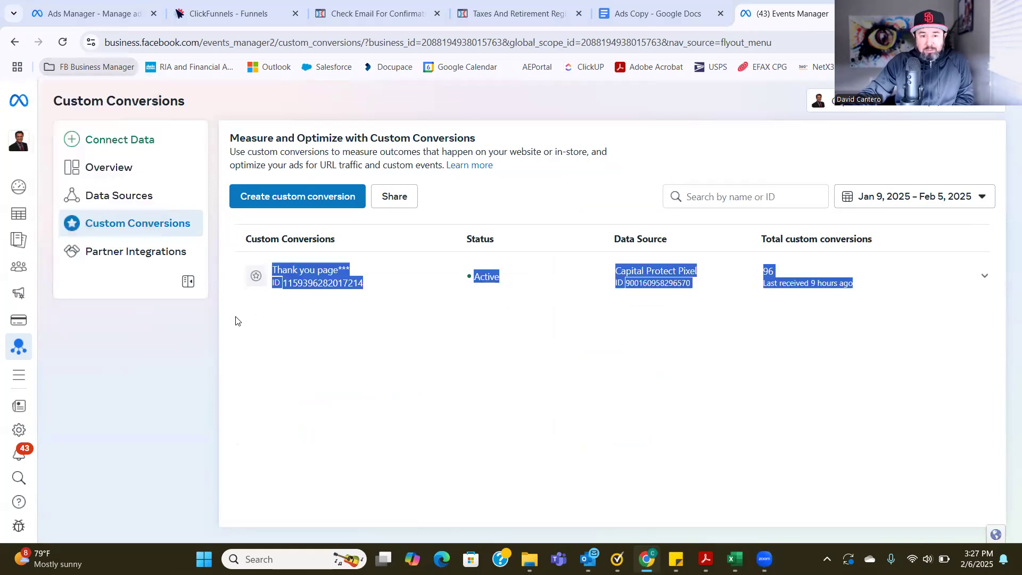
{"action": "left_click", "coordinate": [236, 320]}
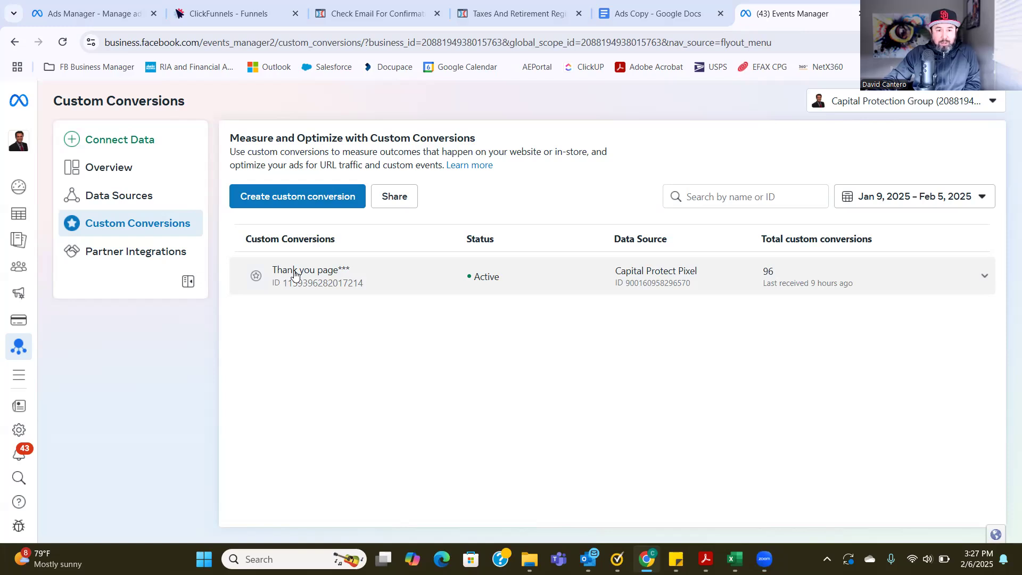
Start a new custom conversion and name it with the lead owner's first name in possessive form followed by "Leads"
{"action": "left_click", "coordinate": [278, 197]}
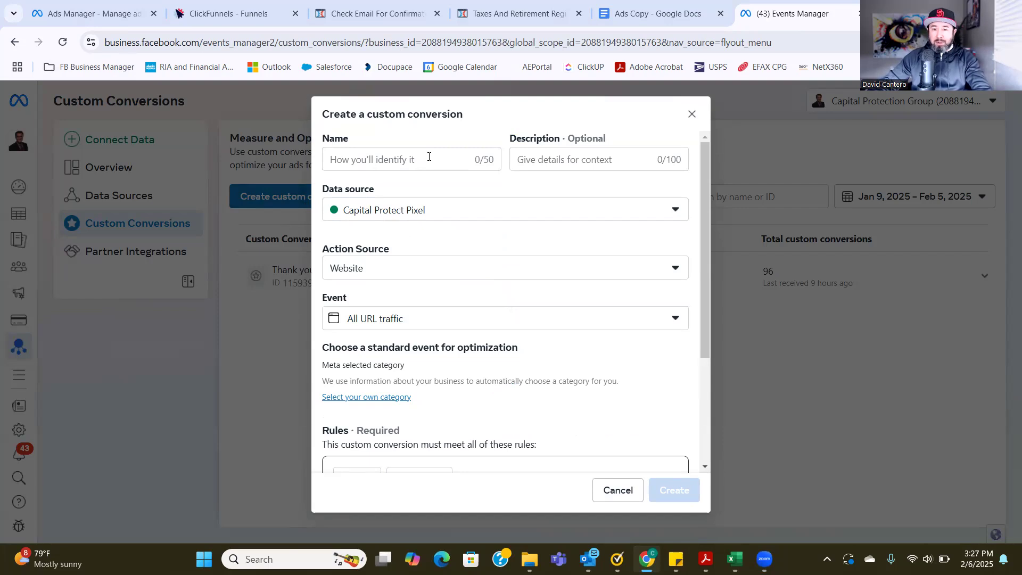
{"action": "left_click", "coordinate": [428, 157]}
{"action": "type", "text": "Barry"}
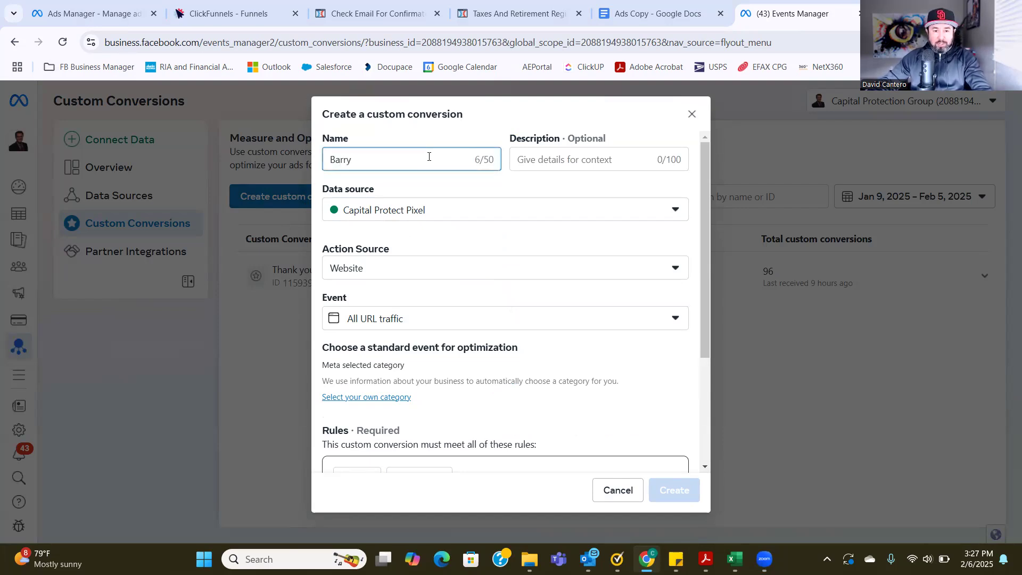
{"action": "key", "text": "BackSpace"}
{"action": "type", "text": "s Leads"}
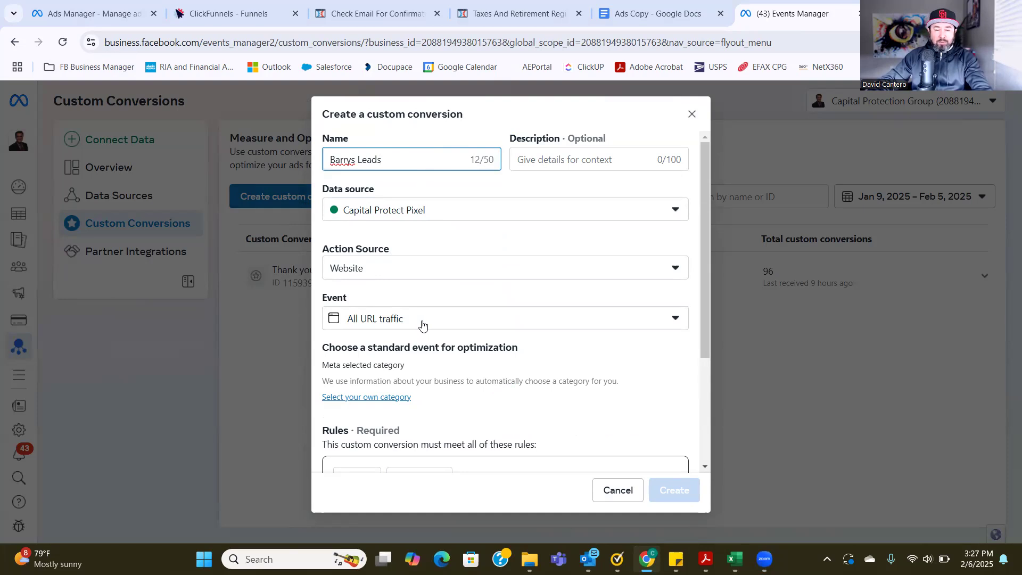
Check the available Event and Action Source options for the new custom conversion without changing them
{"action": "scroll", "coordinate": [423, 325], "scroll_direction": "down", "scroll_amount": 2}
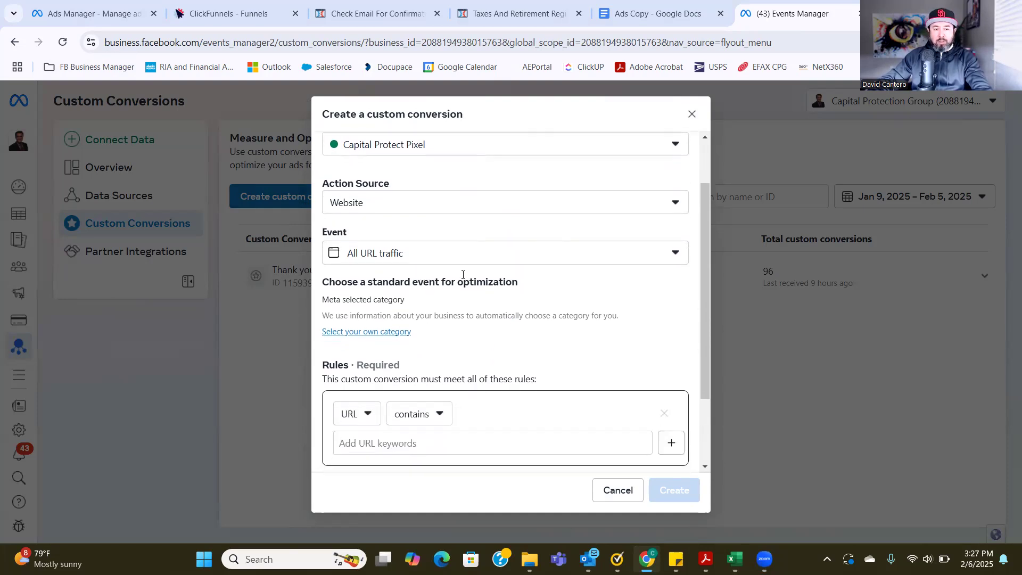
{"action": "left_click", "coordinate": [468, 256]}
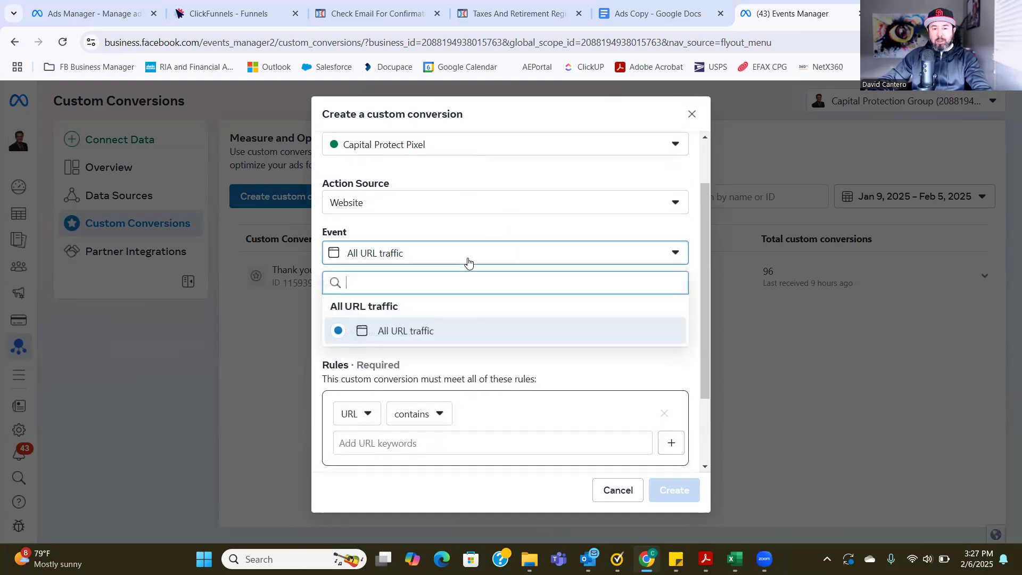
{"action": "left_click", "coordinate": [468, 261]}
{"action": "scroll", "coordinate": [484, 298], "scroll_direction": "down", "scroll_amount": 1}
{"action": "scroll", "coordinate": [484, 298], "scroll_direction": "up", "scroll_amount": 2}
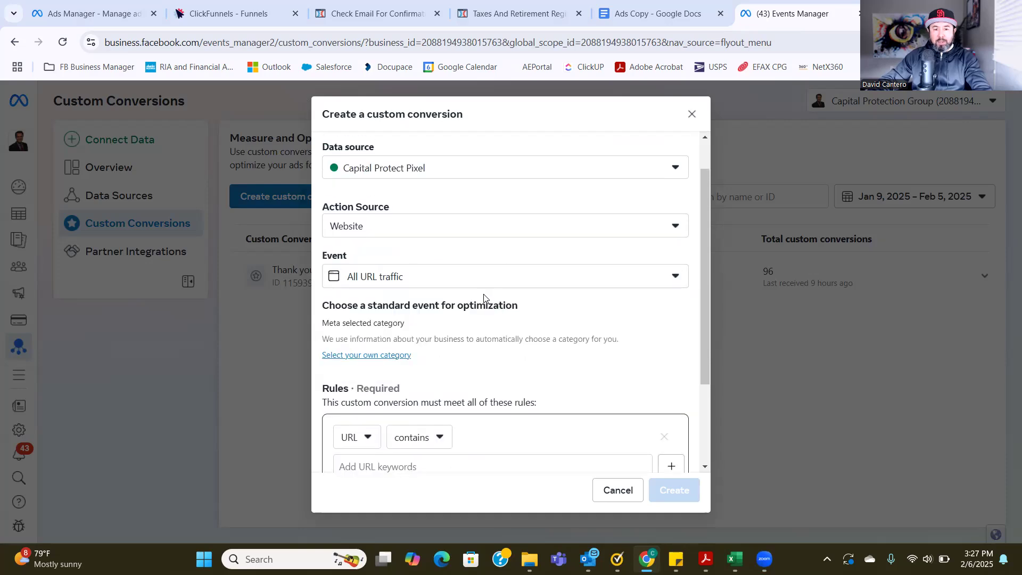
{"action": "left_click", "coordinate": [490, 235]}
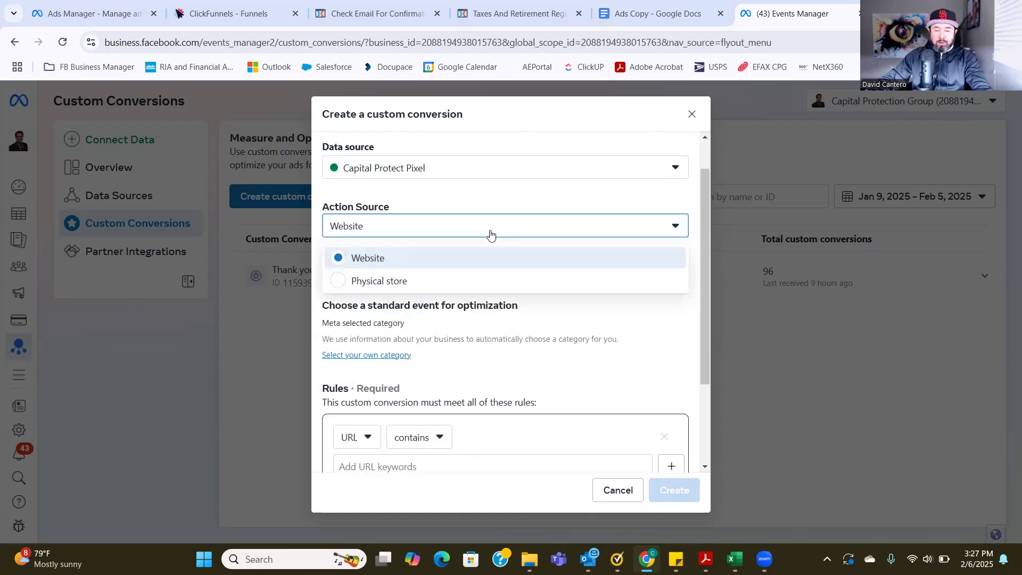
{"action": "left_click", "coordinate": [490, 237]}
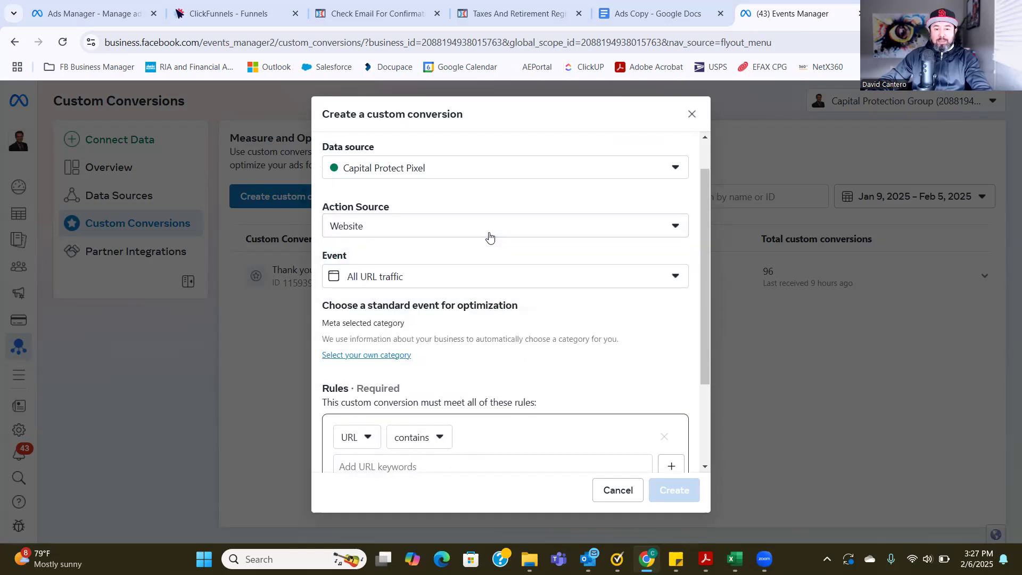
Switch from the automatic category to selecting your own, and open the list of standard events for optimization
{"action": "scroll", "coordinate": [516, 296], "scroll_direction": "down", "scroll_amount": 4}
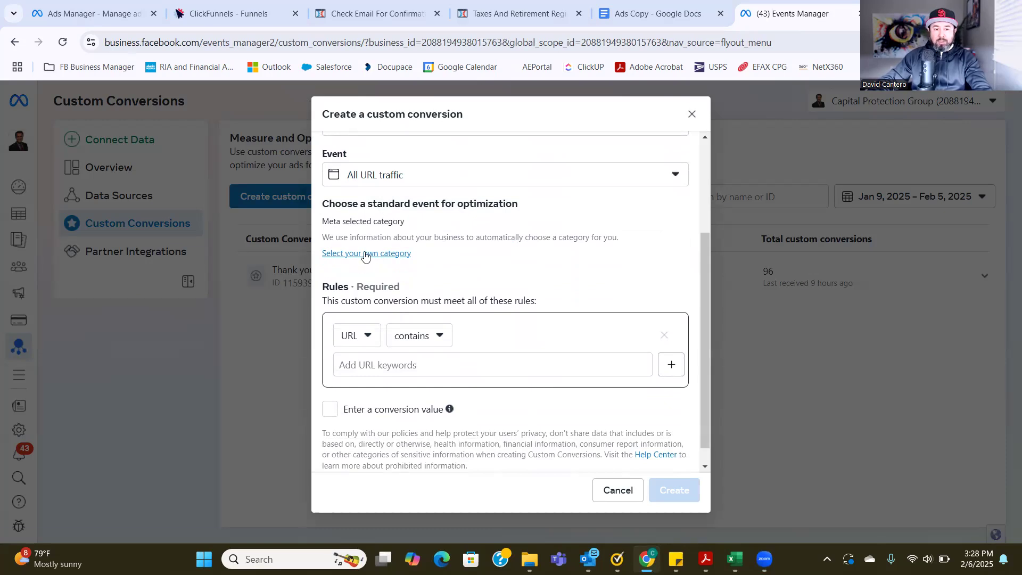
{"action": "left_click", "coordinate": [365, 253]}
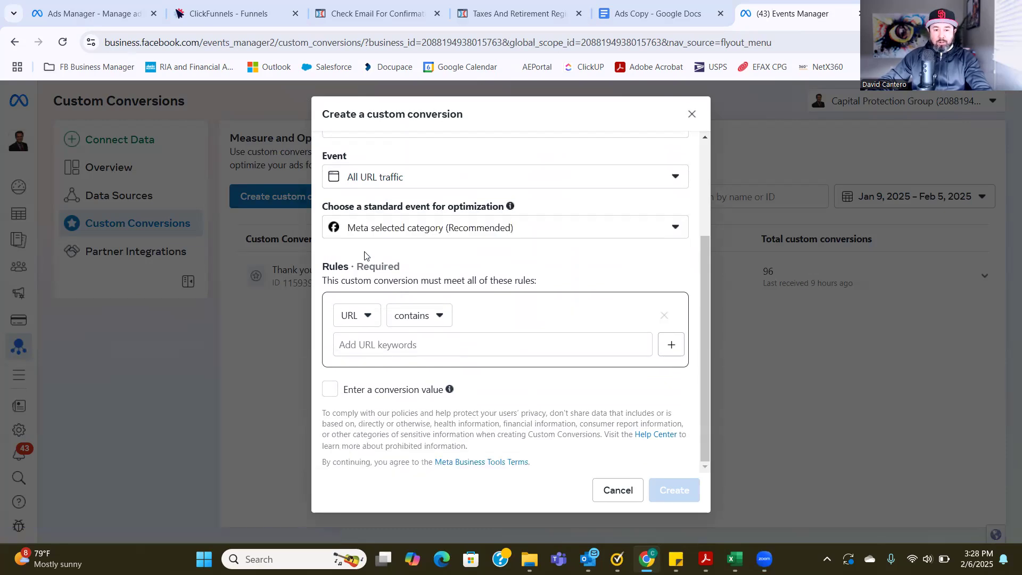
{"action": "left_click", "coordinate": [620, 238]}
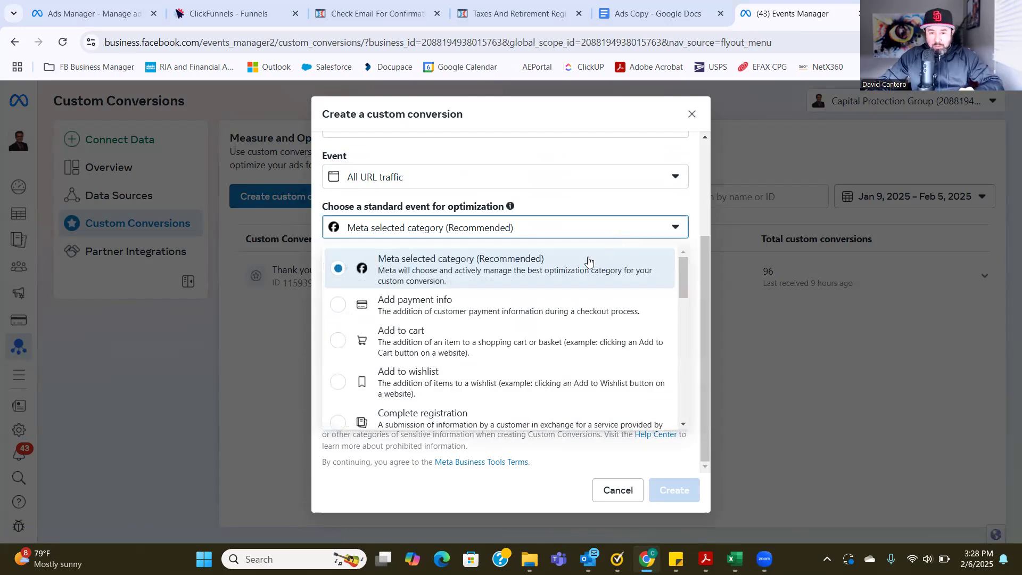
Review the standard event categories and their descriptions, from payment and registration events through to content views
{"action": "scroll", "coordinate": [479, 310], "scroll_direction": "down", "scroll_amount": 1}
{"action": "scroll", "coordinate": [480, 309], "scroll_direction": "down", "scroll_amount": 3}
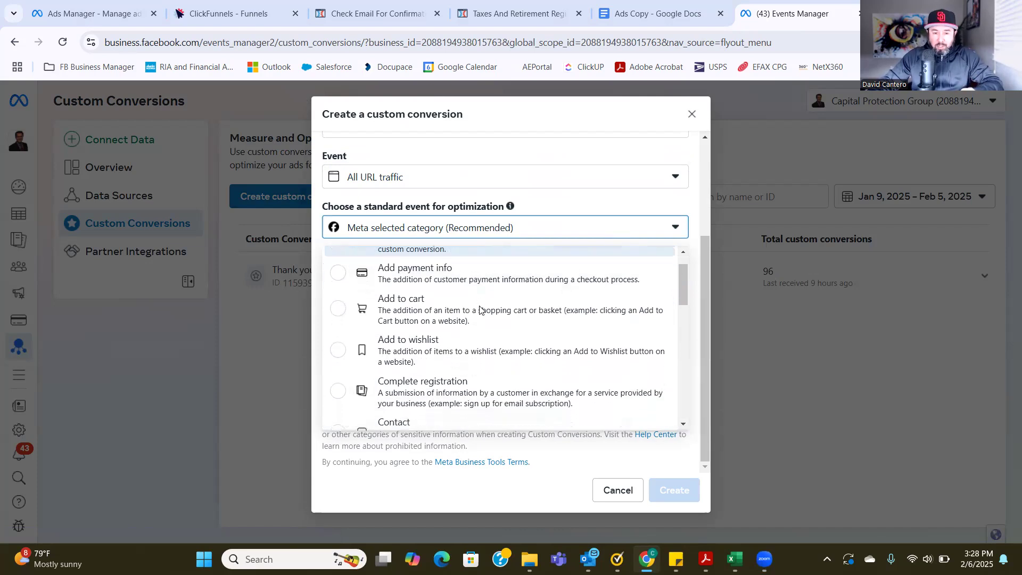
{"action": "scroll", "coordinate": [479, 310], "scroll_direction": "down", "scroll_amount": 3}
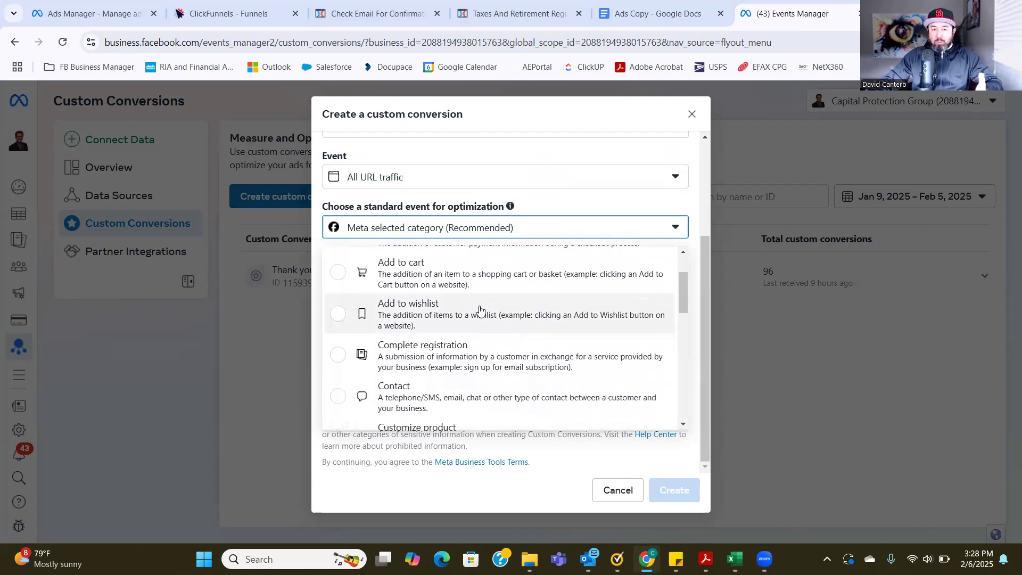
{"action": "scroll", "coordinate": [480, 311], "scroll_direction": "down", "scroll_amount": 2}
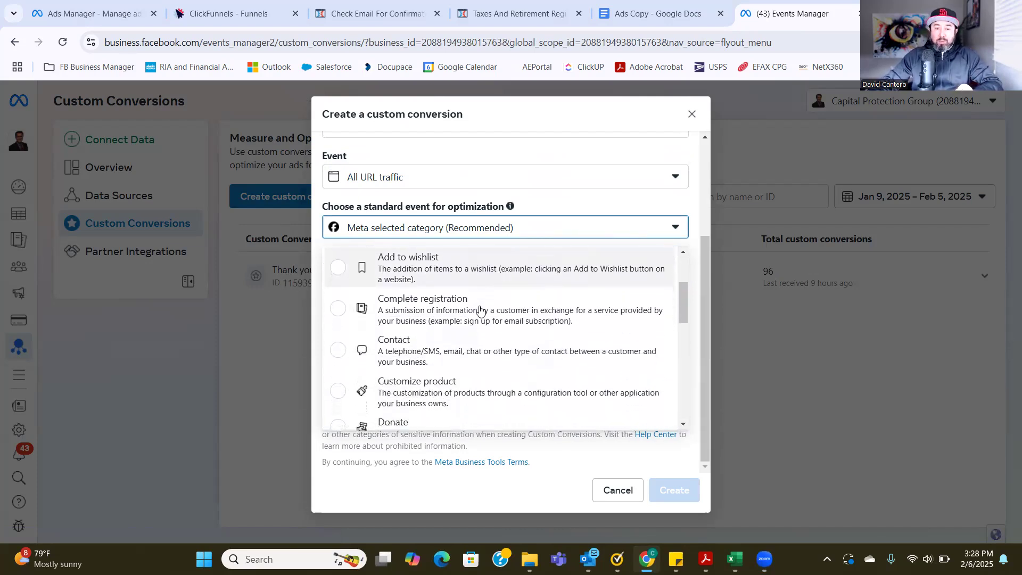
{"action": "scroll", "coordinate": [481, 310], "scroll_direction": "down", "scroll_amount": 2}
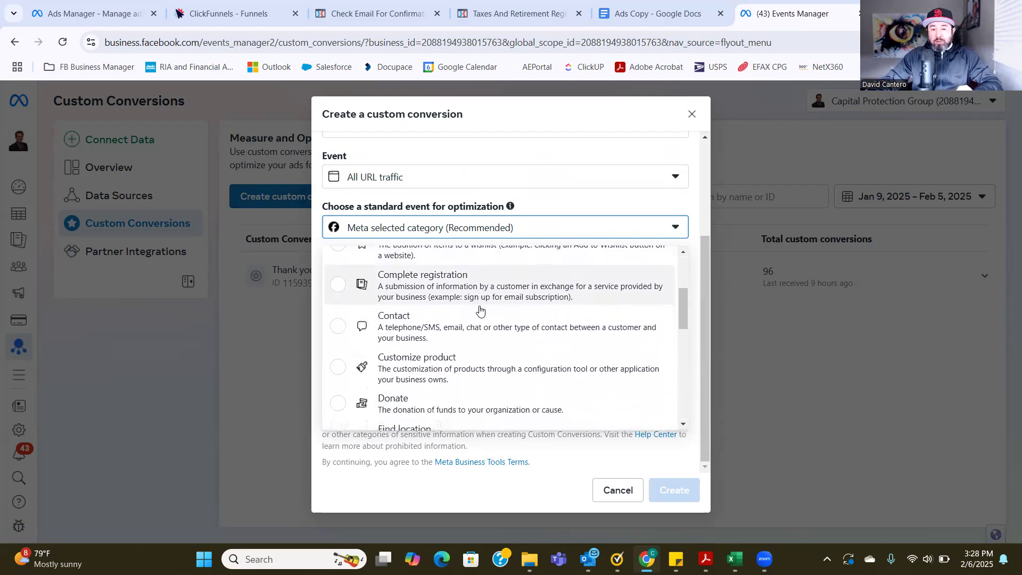
{"action": "scroll", "coordinate": [480, 310], "scroll_direction": "down", "scroll_amount": 1}
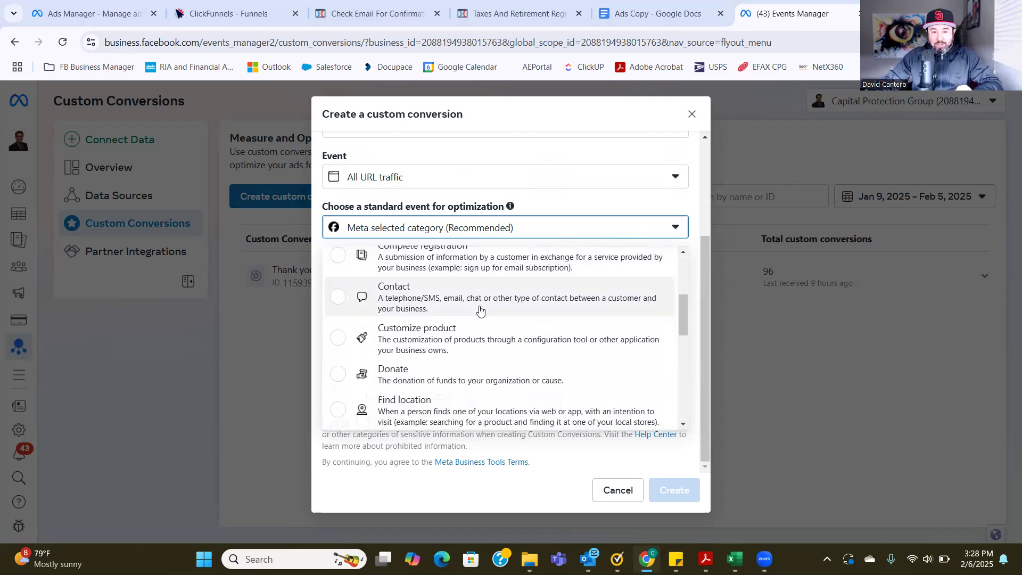
{"action": "scroll", "coordinate": [480, 311], "scroll_direction": "down", "scroll_amount": 2}
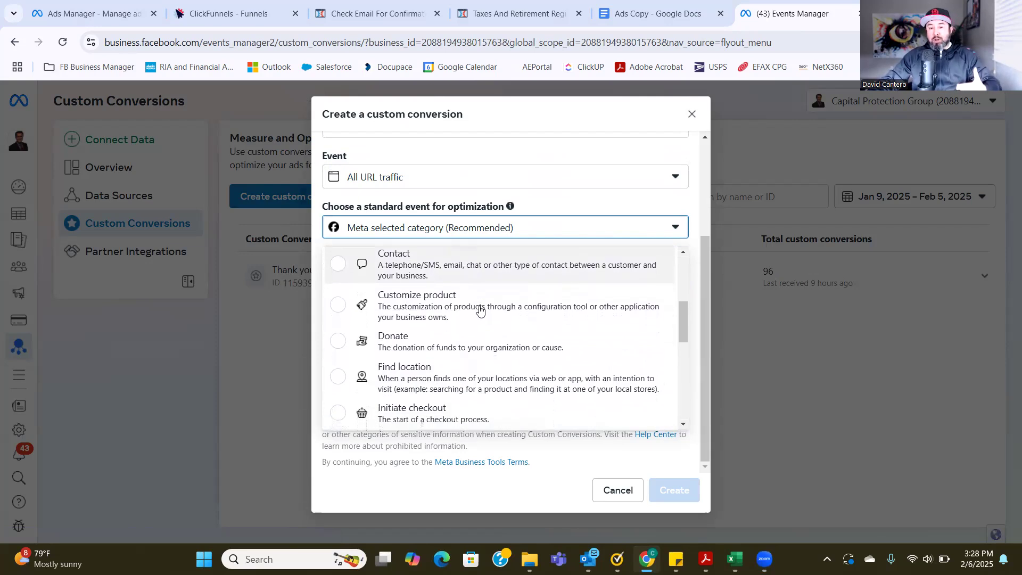
{"action": "scroll", "coordinate": [481, 311], "scroll_direction": "down", "scroll_amount": 1}
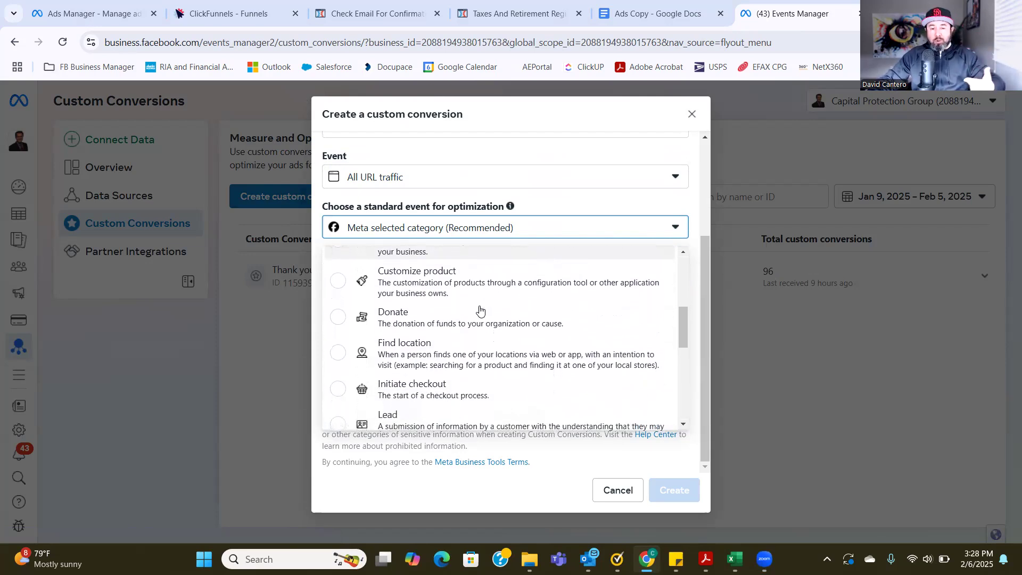
{"action": "scroll", "coordinate": [480, 310], "scroll_direction": "down", "scroll_amount": 1}
{"action": "scroll", "coordinate": [480, 310], "scroll_direction": "down", "scroll_amount": 2}
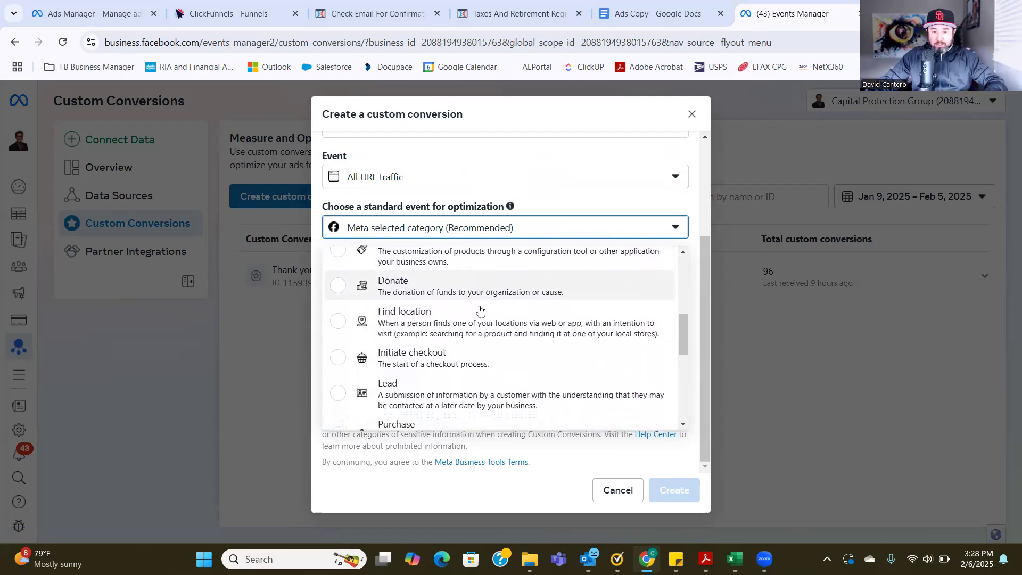
{"action": "scroll", "coordinate": [480, 310], "scroll_direction": "down", "scroll_amount": 1}
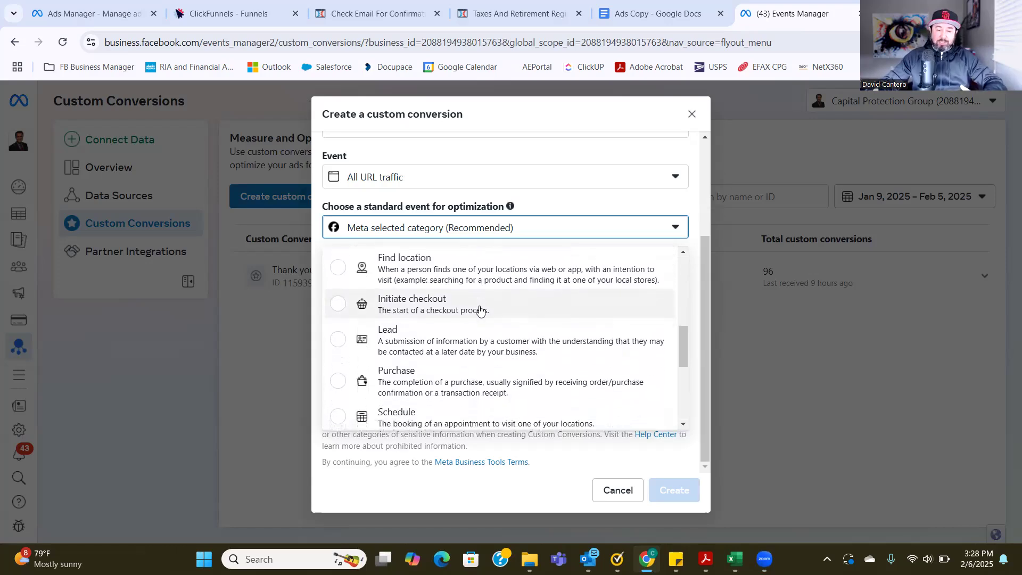
{"action": "scroll", "coordinate": [481, 310], "scroll_direction": "down", "scroll_amount": 2}
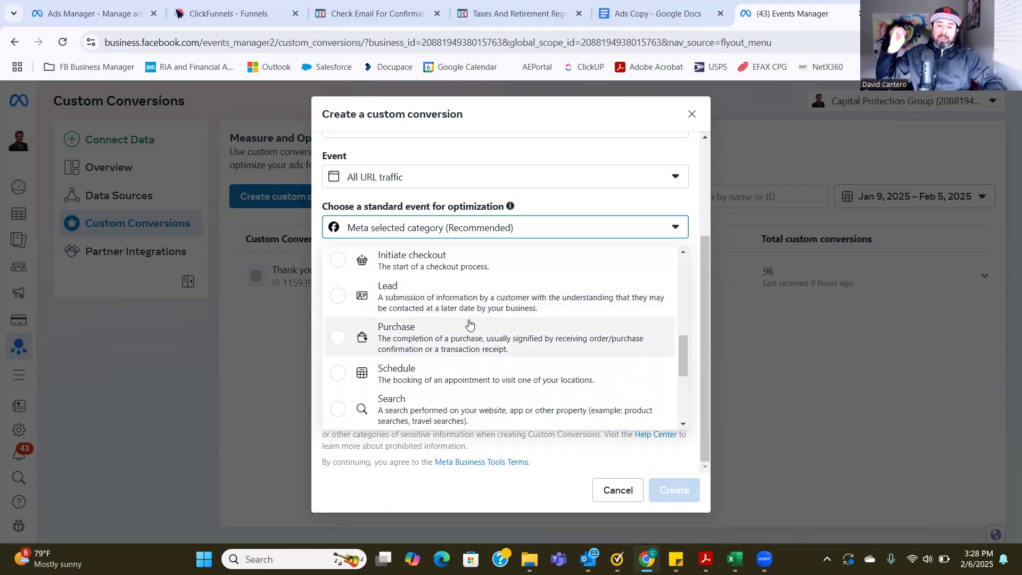
{"action": "scroll", "coordinate": [469, 324], "scroll_direction": "down", "scroll_amount": 2}
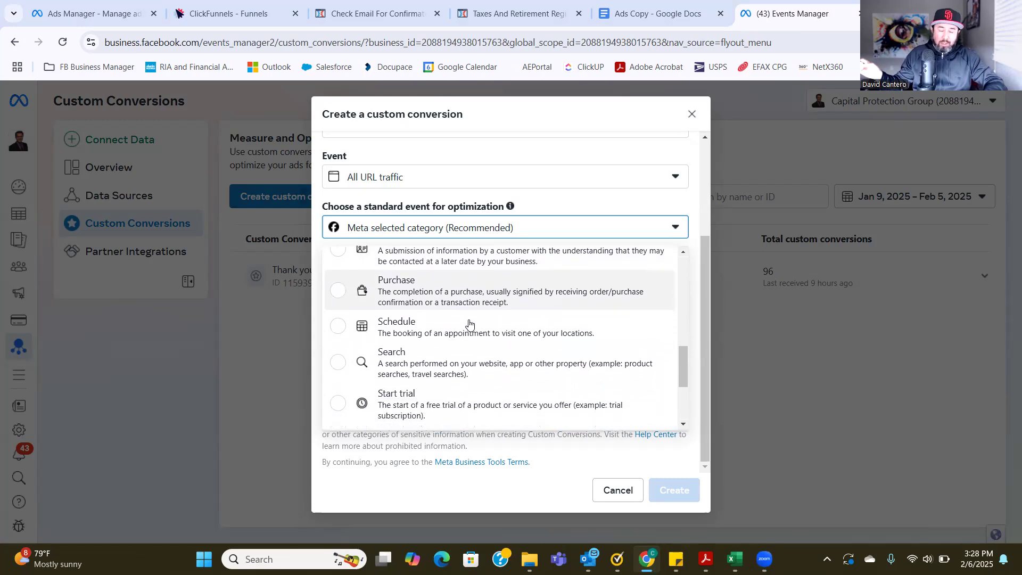
{"action": "scroll", "coordinate": [469, 323], "scroll_direction": "down", "scroll_amount": 1}
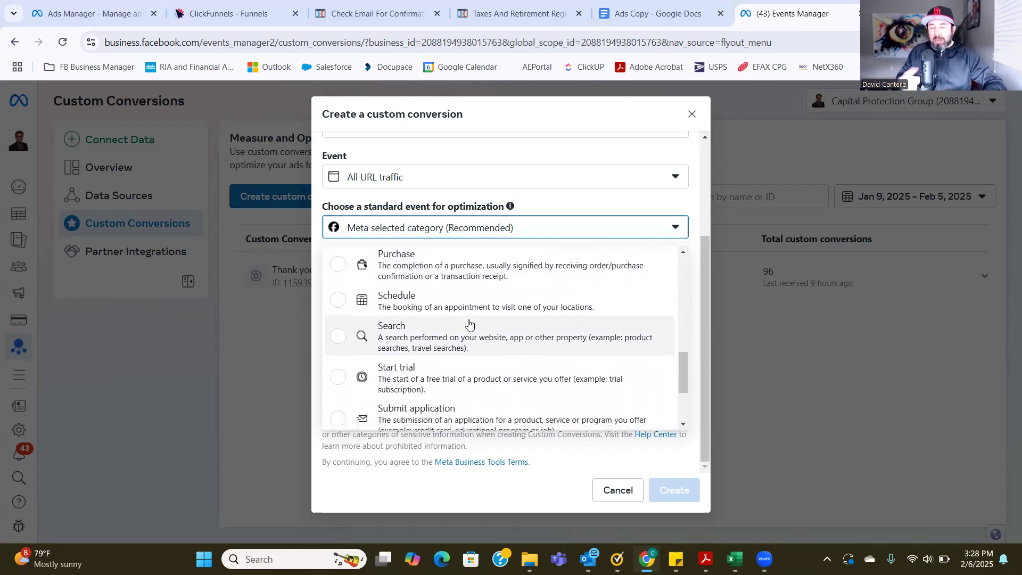
{"action": "scroll", "coordinate": [470, 323], "scroll_direction": "down", "scroll_amount": 2}
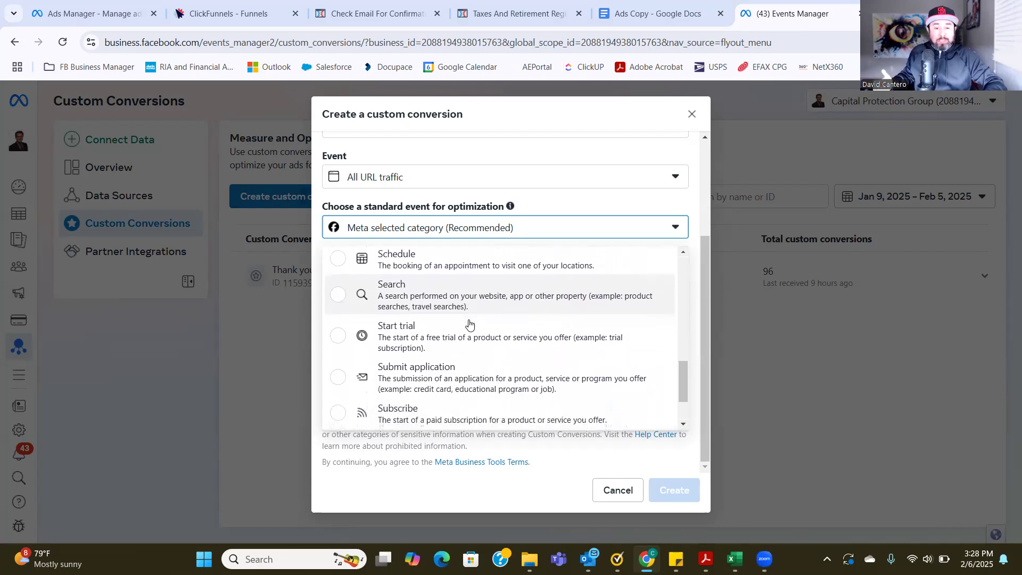
{"action": "scroll", "coordinate": [470, 324], "scroll_direction": "down", "scroll_amount": 2}
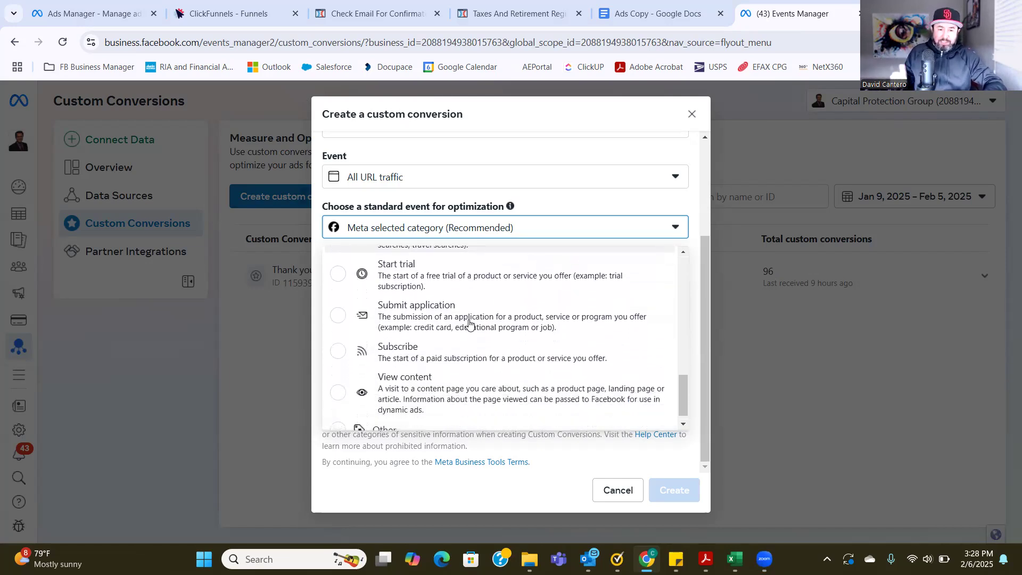
{"action": "scroll", "coordinate": [469, 323], "scroll_direction": "down", "scroll_amount": 1}
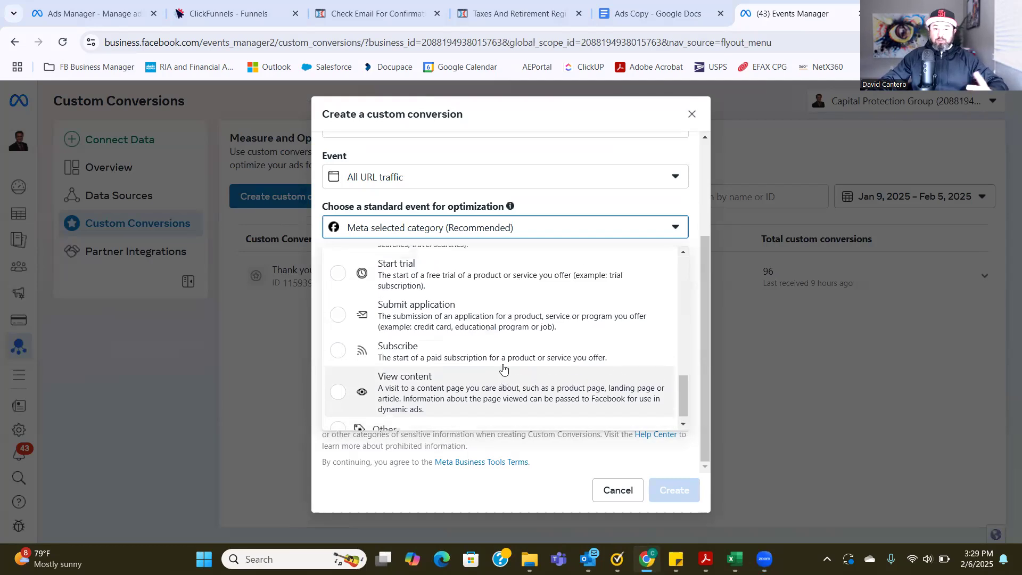
Set the custom conversion's standard event for optimization to Lead
{"action": "scroll", "coordinate": [504, 373], "scroll_direction": "up", "scroll_amount": 2}
{"action": "scroll", "coordinate": [504, 369], "scroll_direction": "up", "scroll_amount": 3}
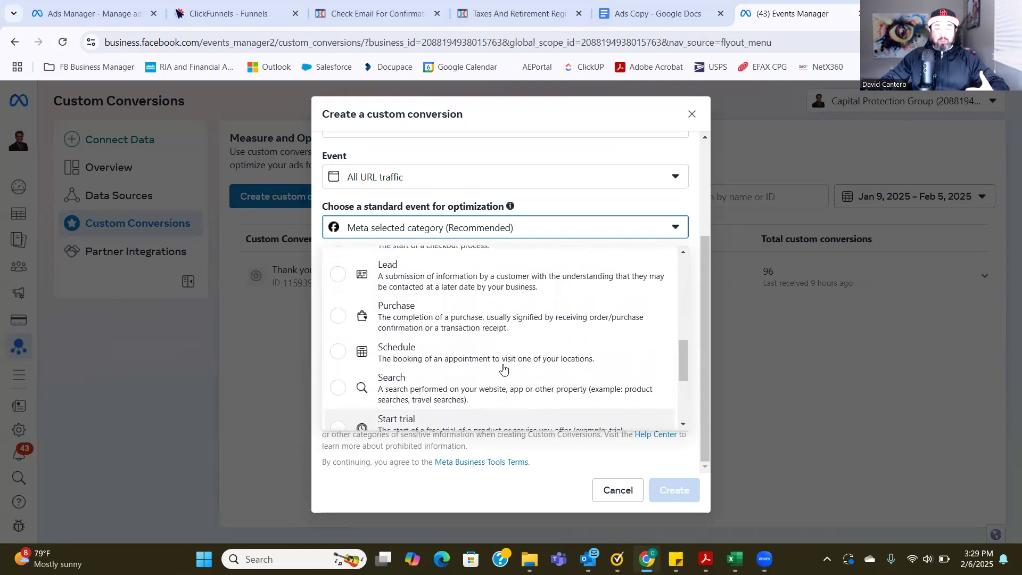
{"action": "scroll", "coordinate": [501, 368], "scroll_direction": "up", "scroll_amount": 2}
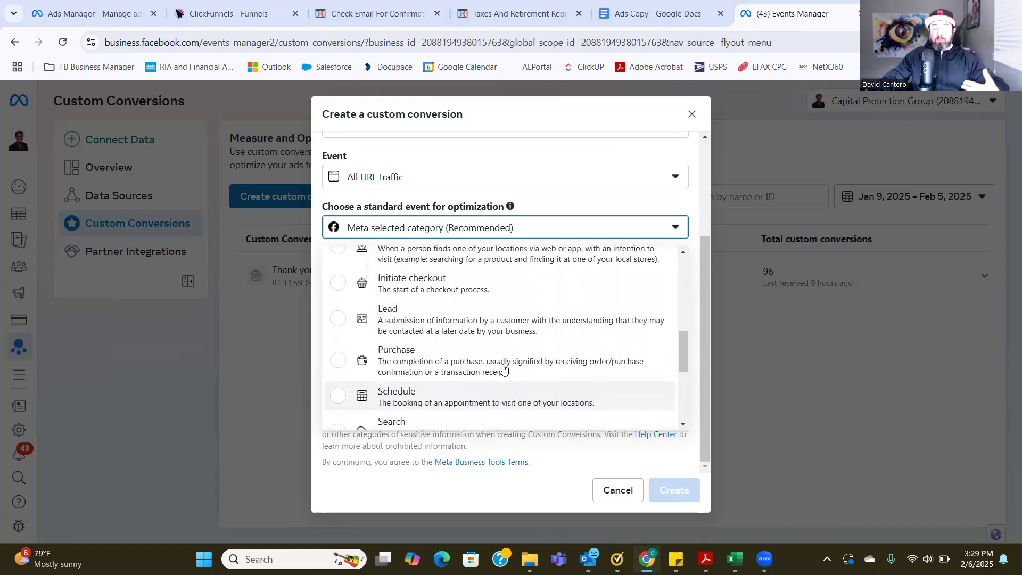
{"action": "scroll", "coordinate": [481, 371], "scroll_direction": "up", "scroll_amount": 2}
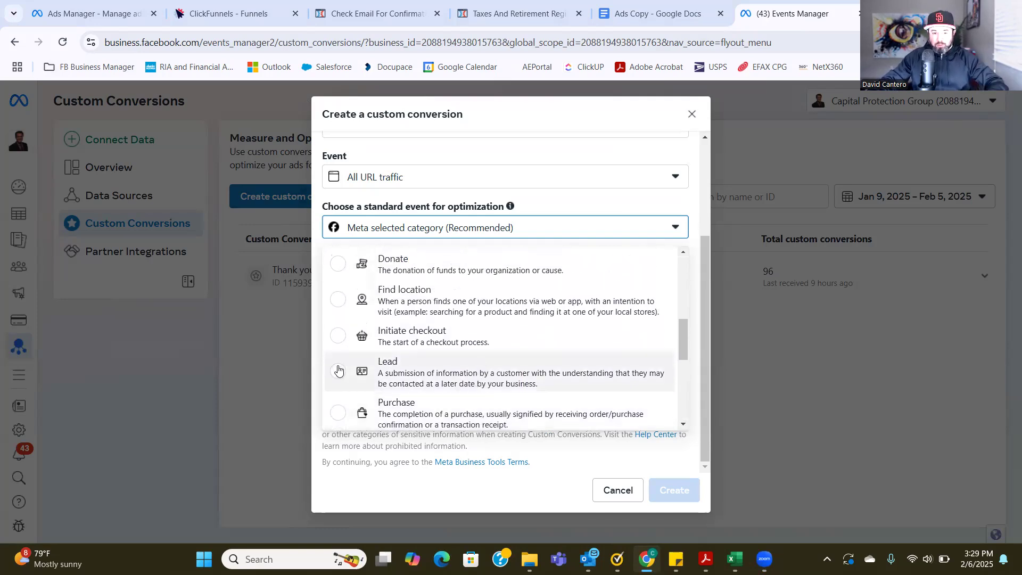
{"action": "left_click", "coordinate": [338, 372]}
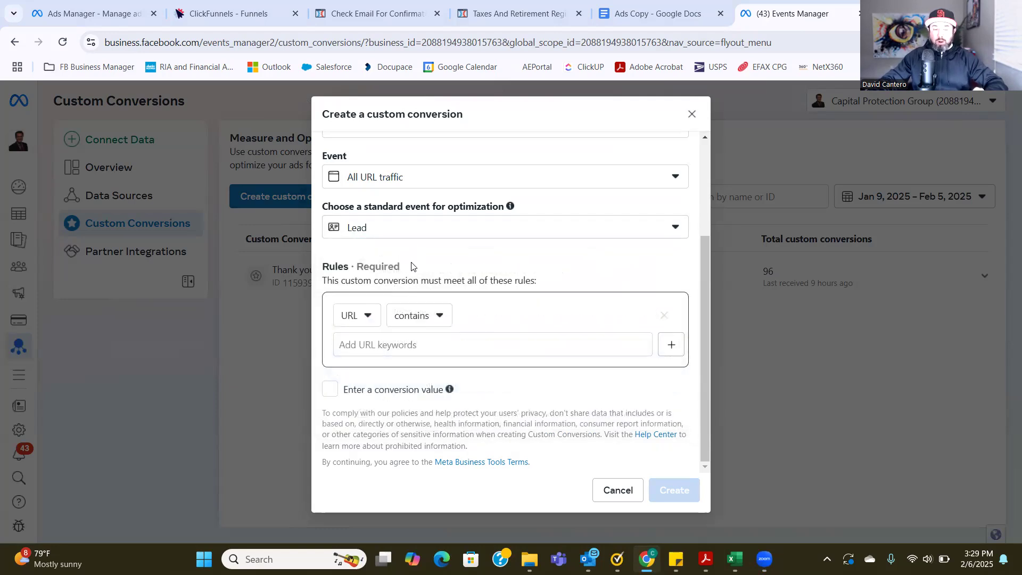
Set the rule to URL contains taxesandretirement.events/check-email-for-confirmation, create the custom conversion and close the confirmation
{"action": "left_click", "coordinate": [367, 348]}
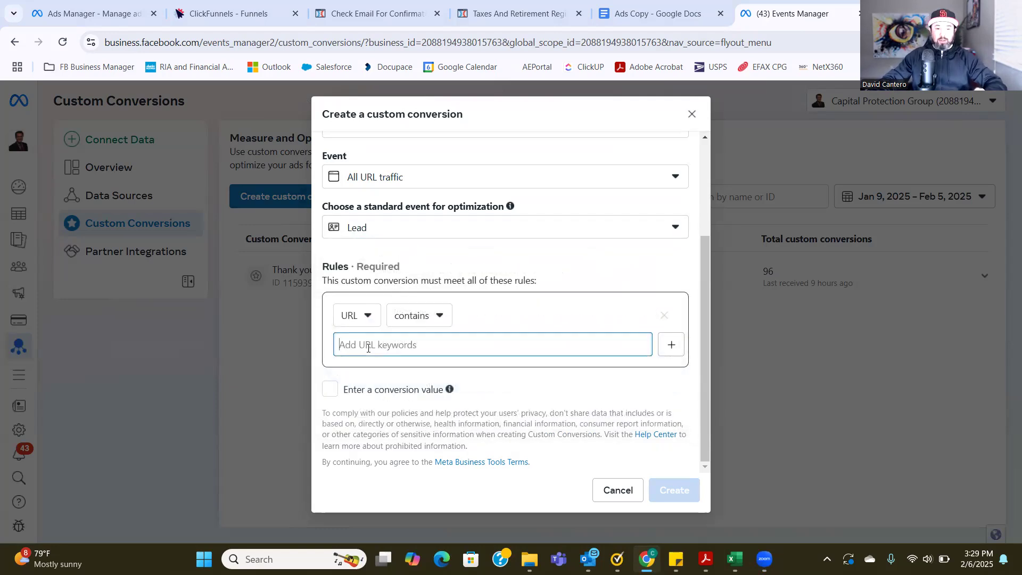
{"action": "type", "text": "taxesandretirement.events/check-email-for-confirmation"}
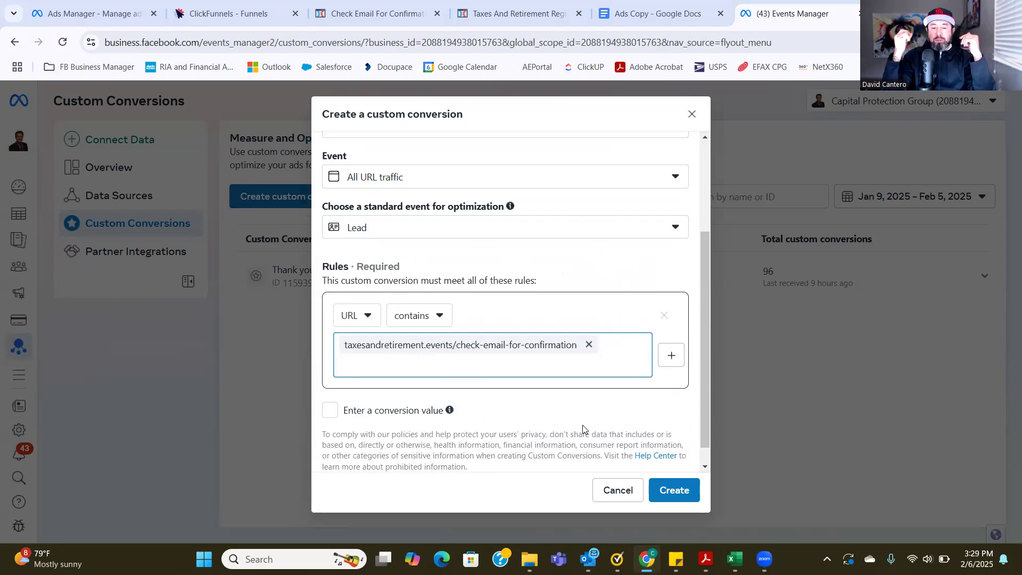
{"action": "left_click", "coordinate": [669, 489]}
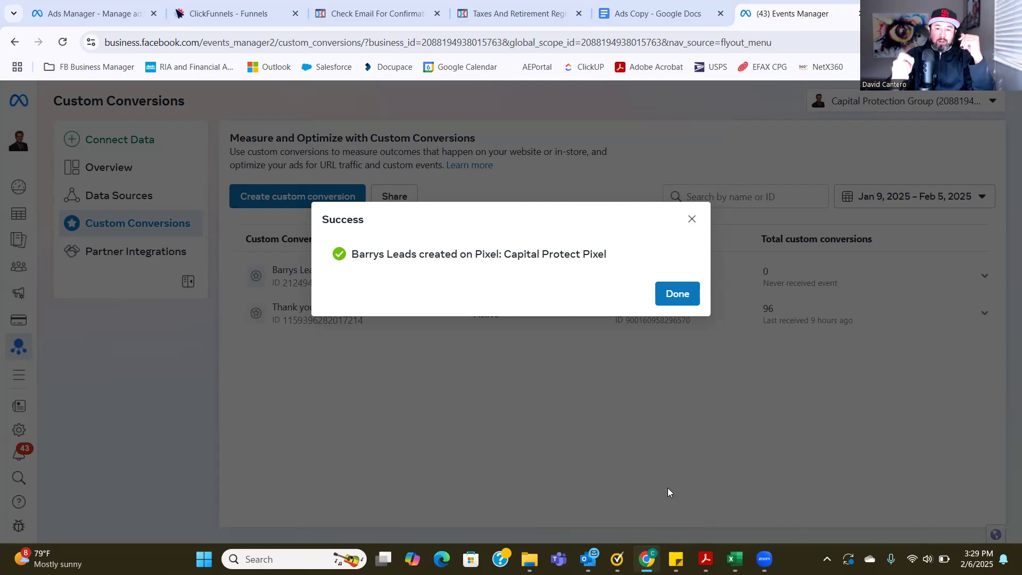
{"action": "left_click", "coordinate": [674, 303]}
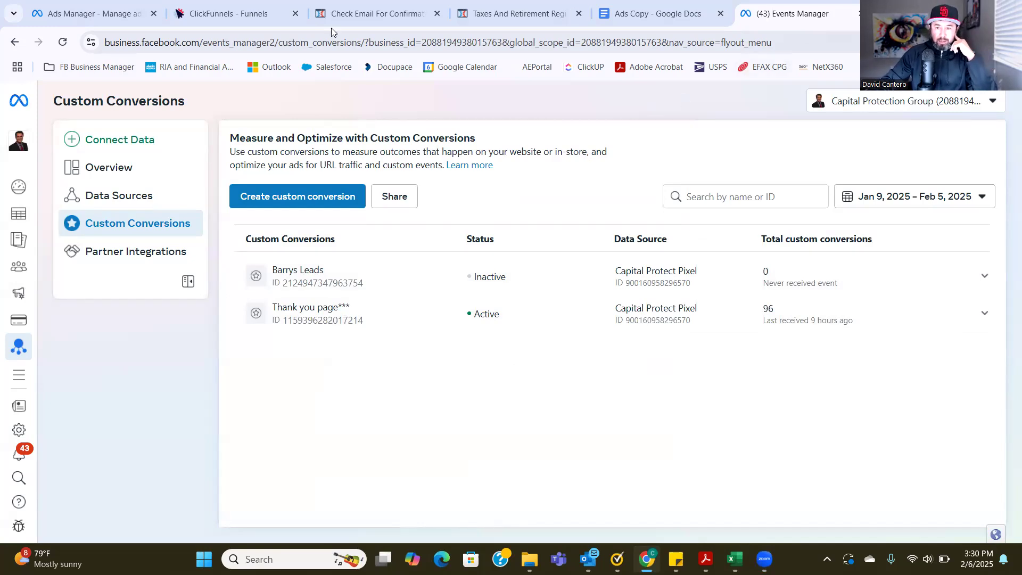
Reload the custom conversions list to check the status of the newly created conversion
{"action": "left_click", "coordinate": [62, 43]}
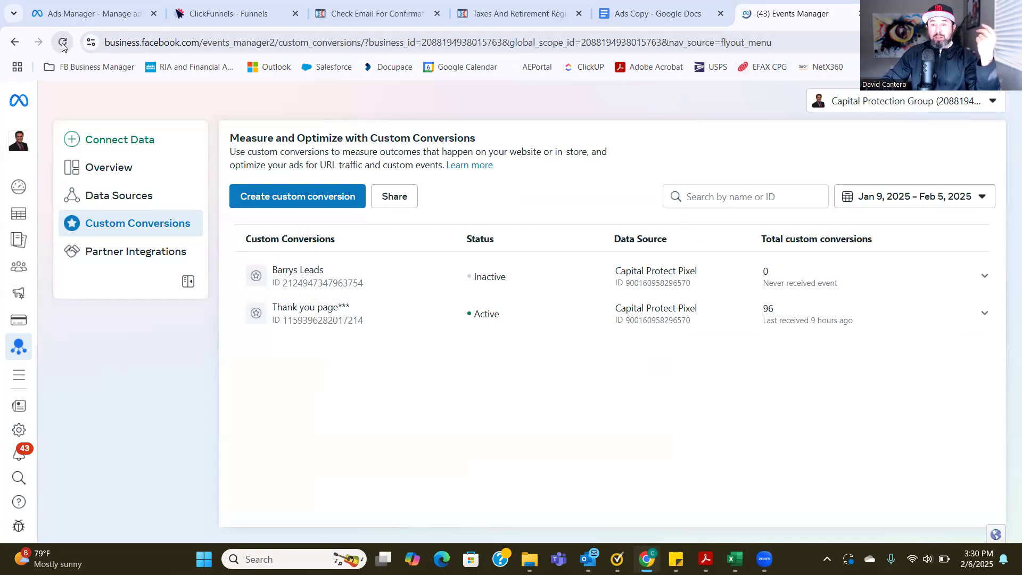
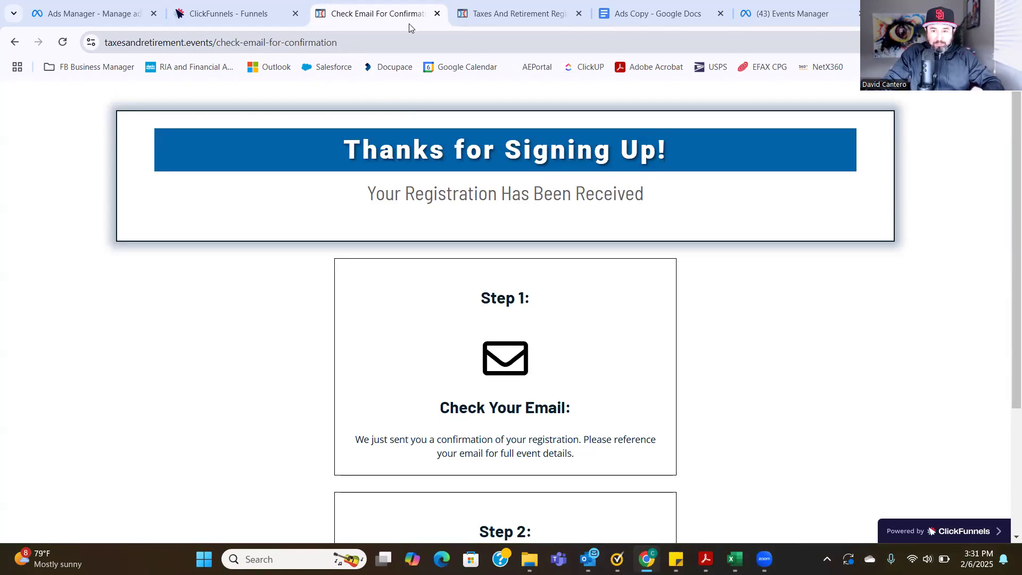
{"action": "left_click", "coordinate": [764, 18]}
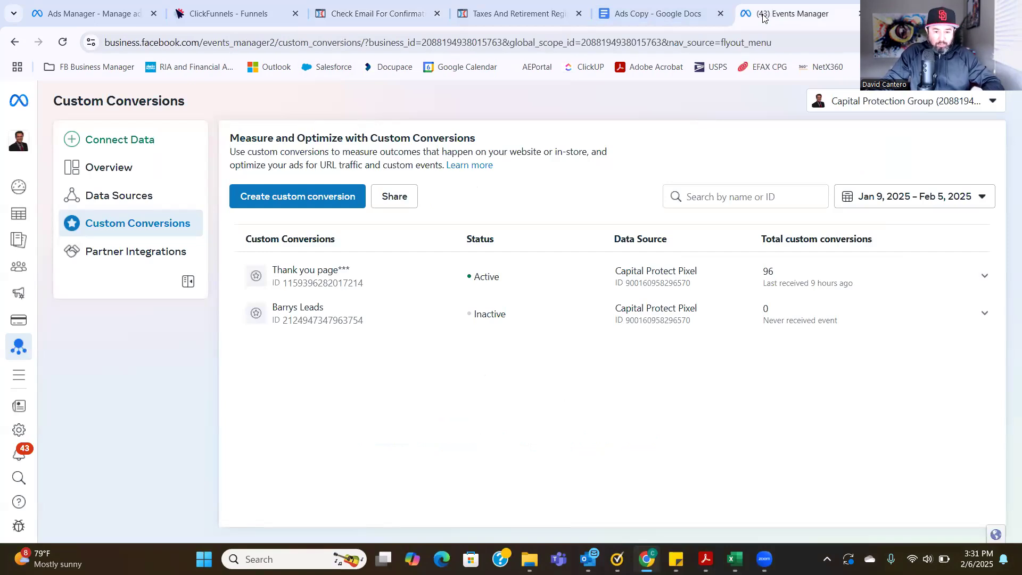
{"action": "left_click", "coordinate": [63, 42]}
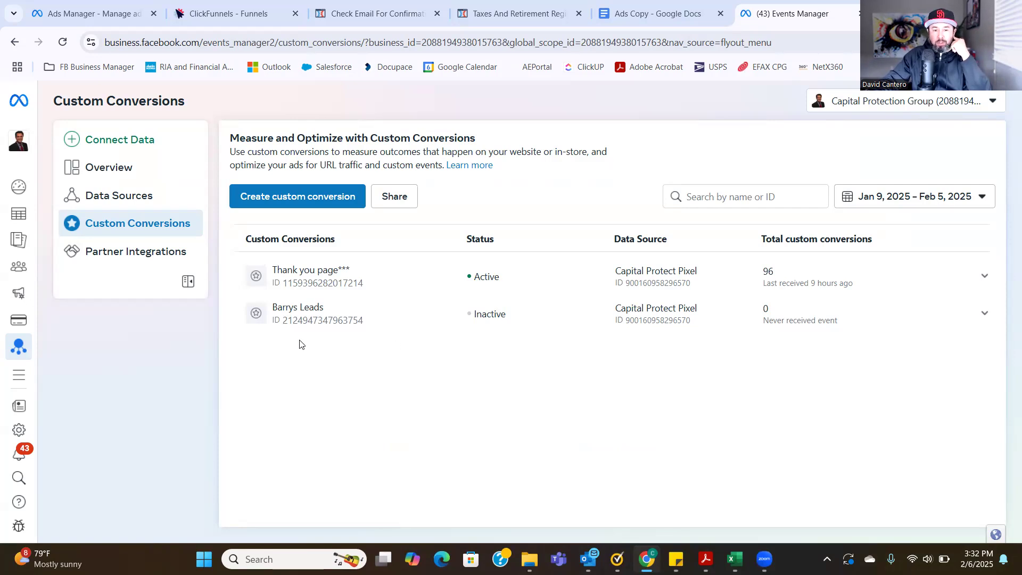
{"action": "left_click", "coordinate": [62, 46]}
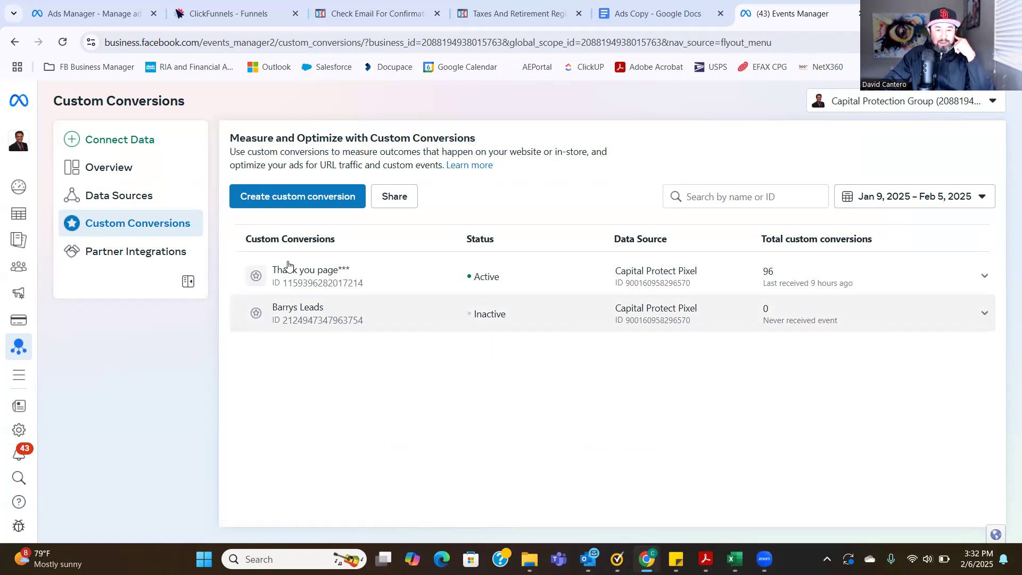
Switch from Events Manager to the campaigns list in Ads Manager
{"action": "left_click", "coordinate": [103, 68]}
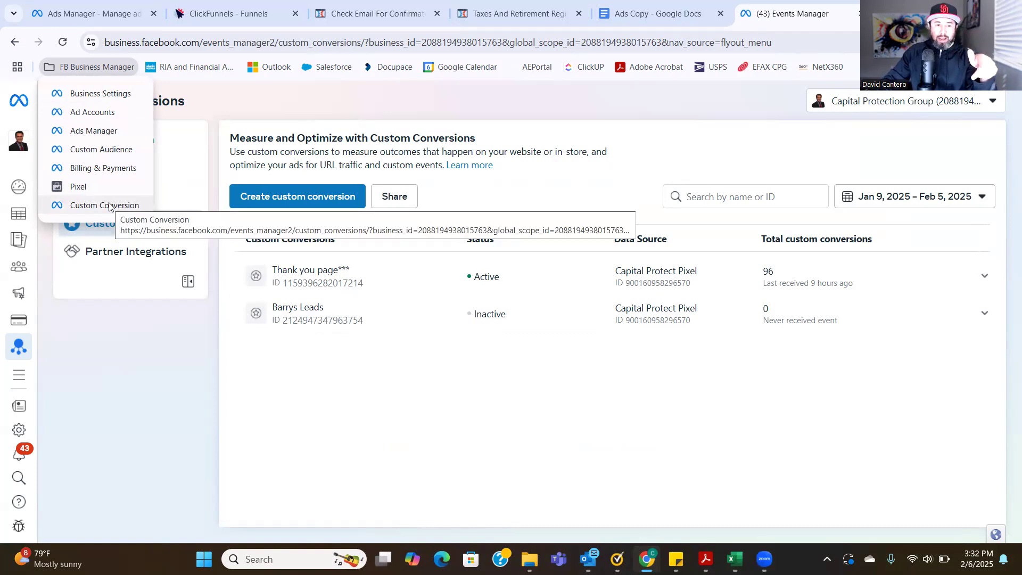
{"action": "left_click", "coordinate": [102, 131]}
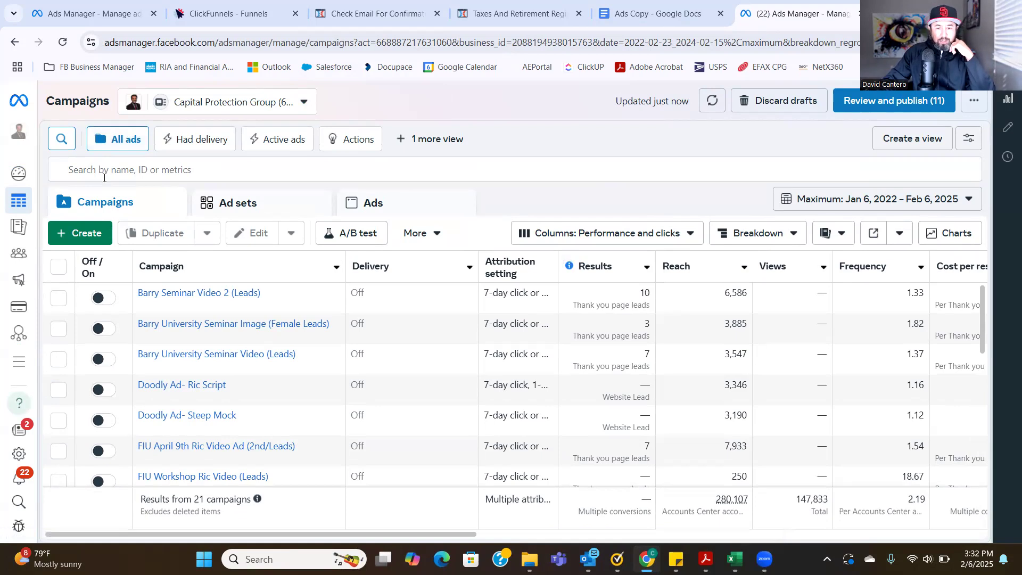
{"action": "mouse_move", "coordinate": [156, 340]}
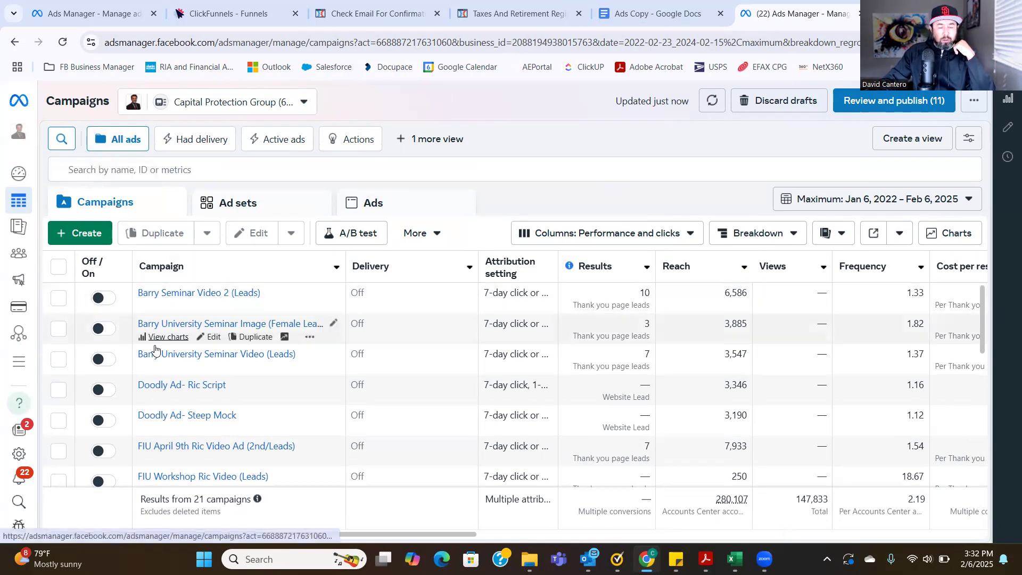
{"action": "mouse_move", "coordinate": [162, 404]}
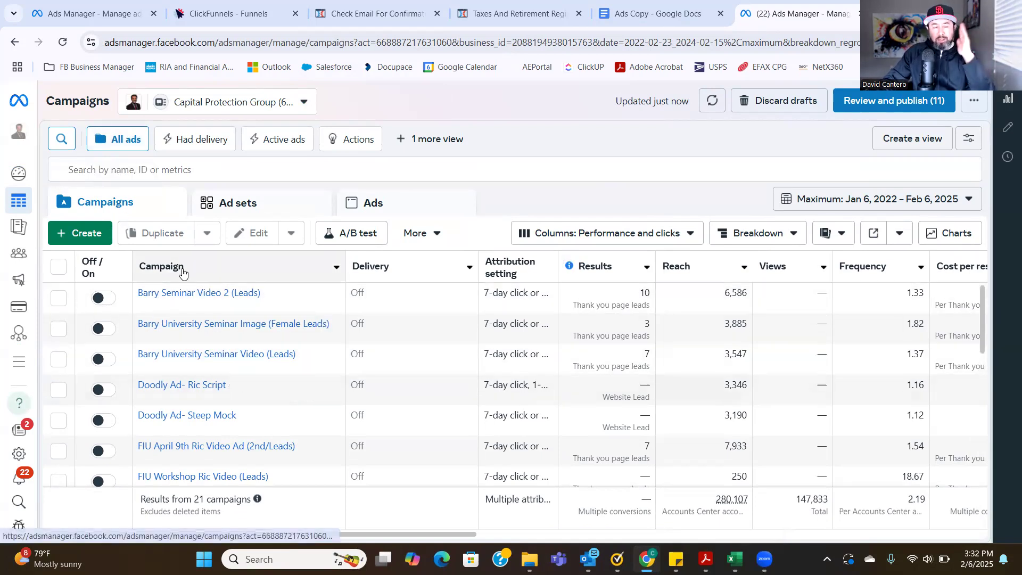
Create a new Auction campaign with the Leads objective, using the Manual leads campaign setup
{"action": "left_click", "coordinate": [101, 237]}
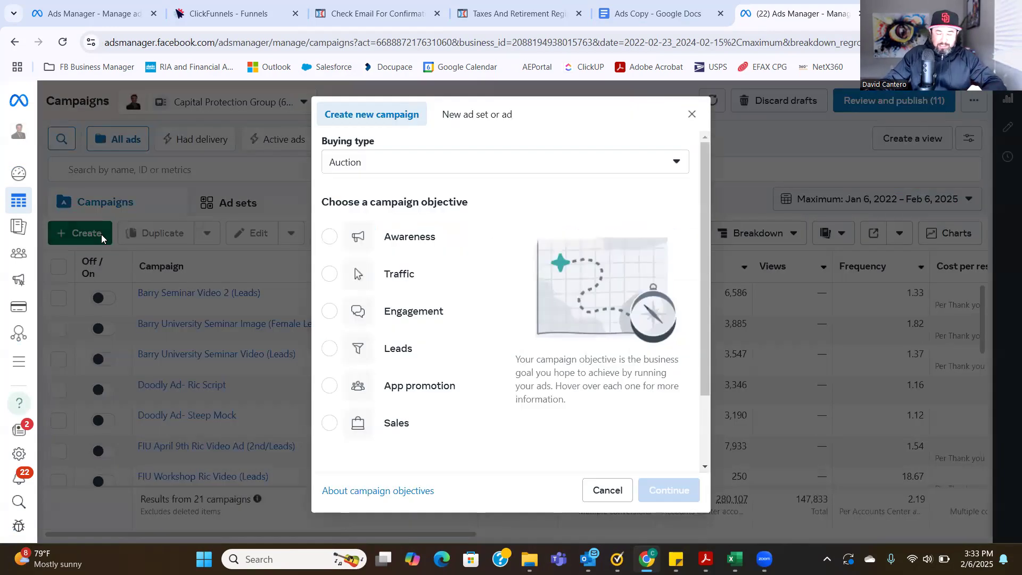
{"action": "left_click", "coordinate": [330, 350]}
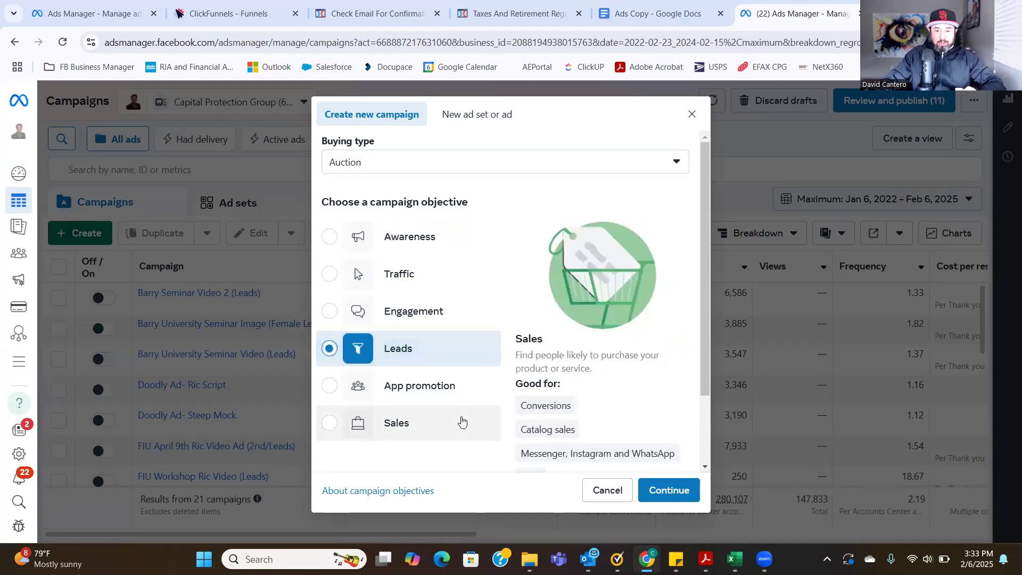
{"action": "scroll", "coordinate": [511, 428], "scroll_direction": "down", "scroll_amount": 2}
{"action": "left_click", "coordinate": [666, 489]}
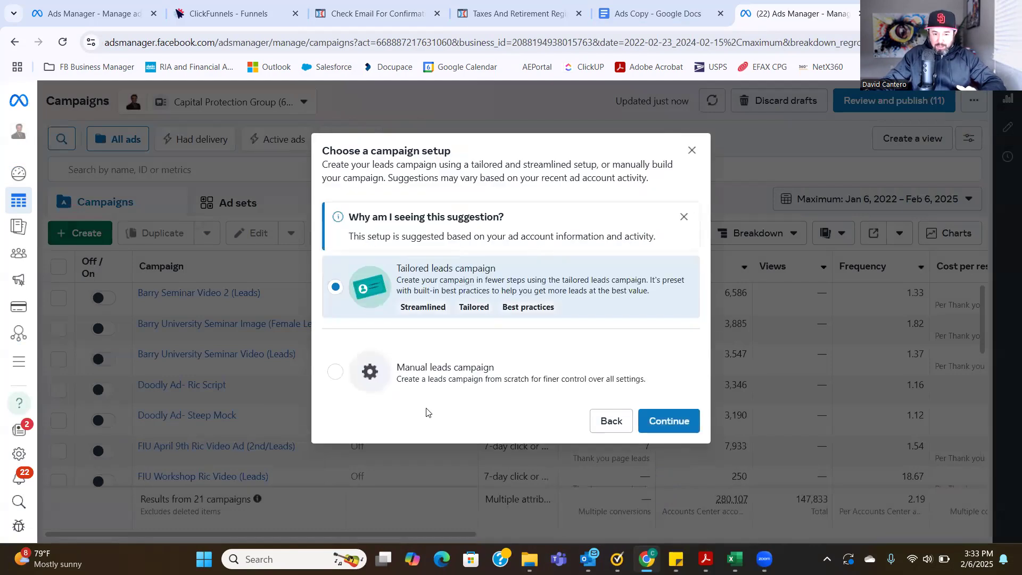
{"action": "left_click", "coordinate": [333, 385]}
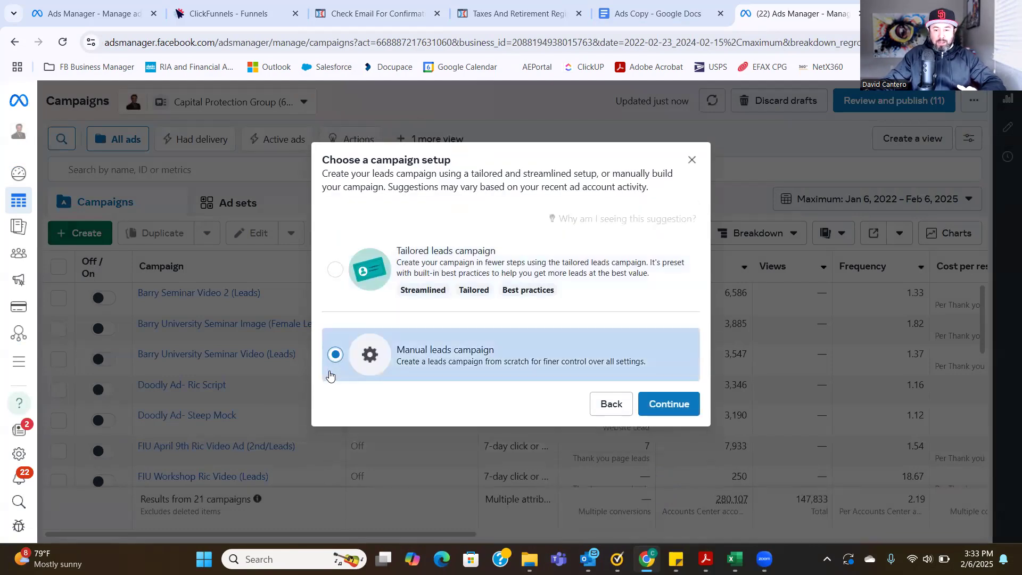
{"action": "left_click", "coordinate": [663, 409]}
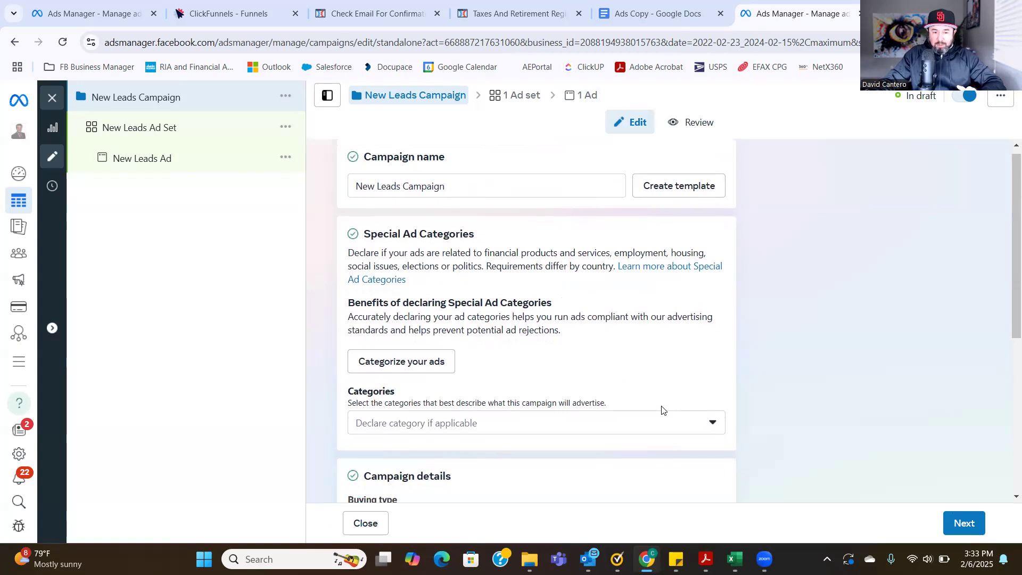
Keep the default campaign settings, continue to the ad set and set its conversion location to Website
{"action": "scroll", "coordinate": [584, 377], "scroll_direction": "down", "scroll_amount": 2}
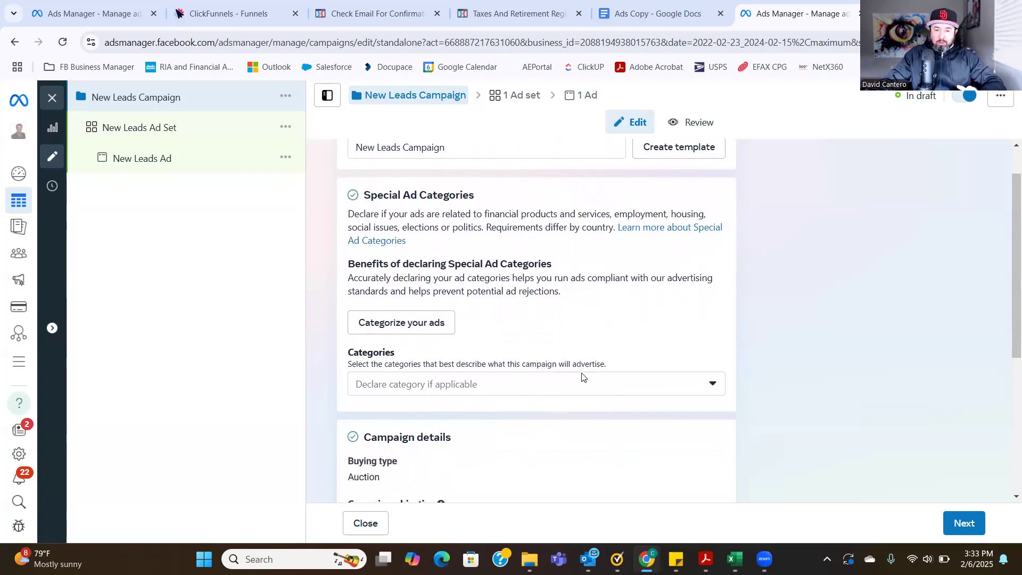
{"action": "scroll", "coordinate": [584, 377], "scroll_direction": "down", "scroll_amount": 1}
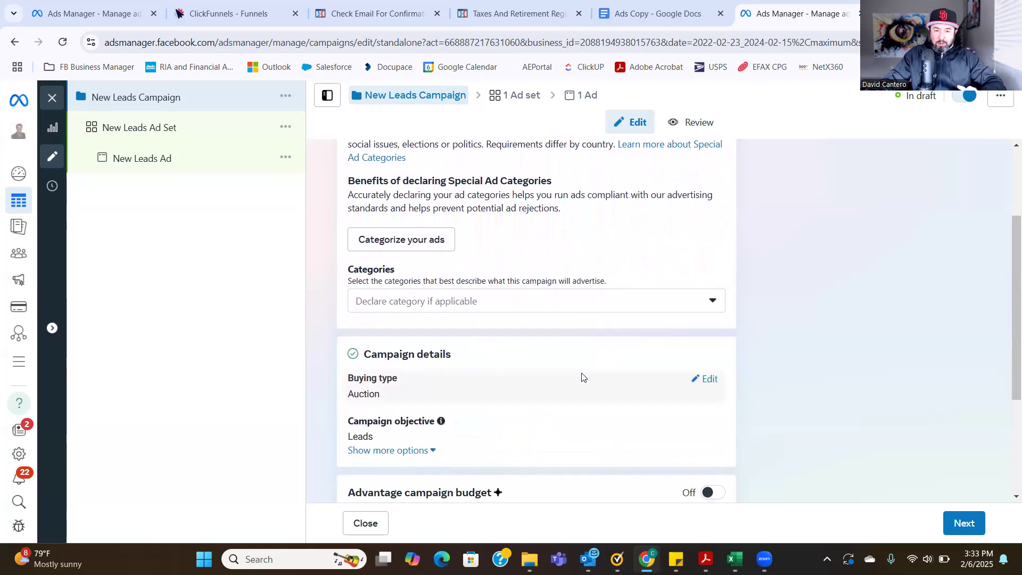
{"action": "scroll", "coordinate": [583, 377], "scroll_direction": "down", "scroll_amount": 1}
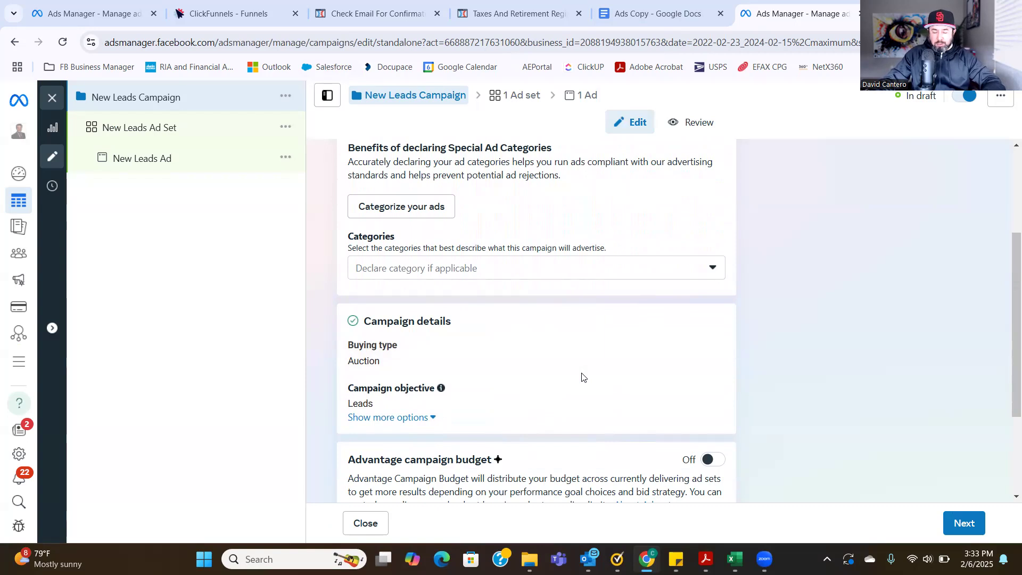
{"action": "scroll", "coordinate": [584, 377], "scroll_direction": "down", "scroll_amount": 3}
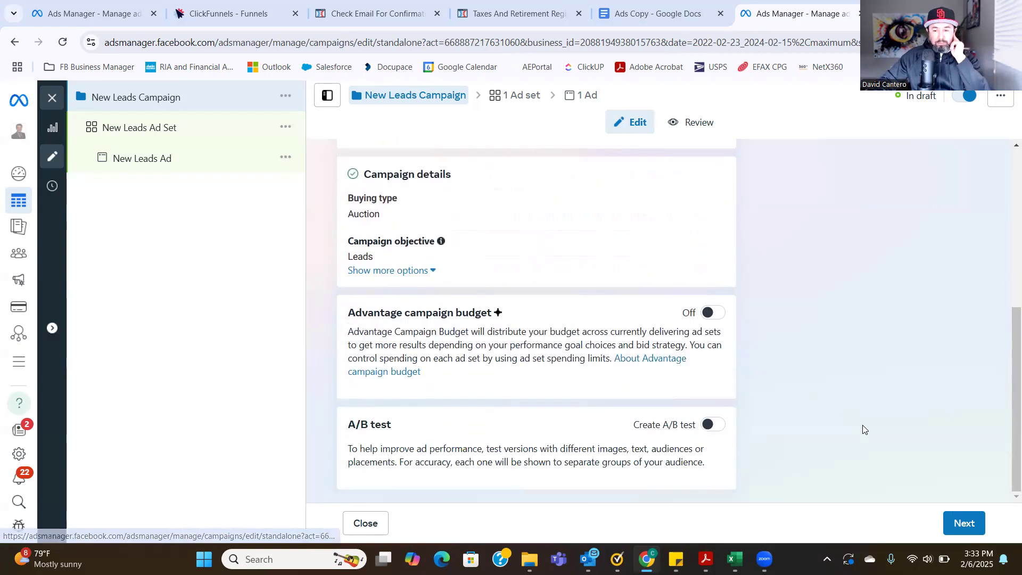
{"action": "left_click", "coordinate": [965, 524]}
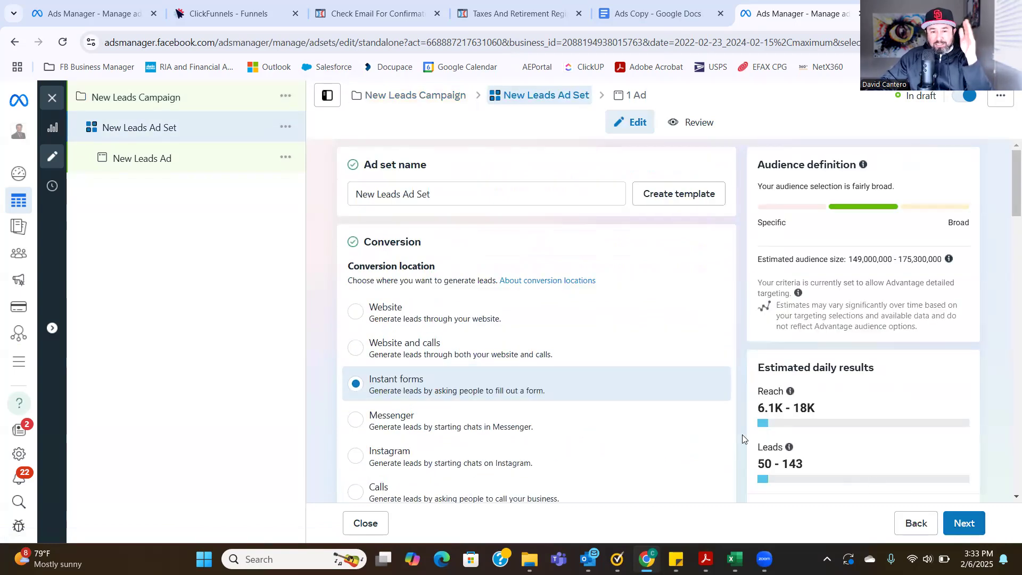
{"action": "scroll", "coordinate": [743, 434], "scroll_direction": "down", "scroll_amount": 1}
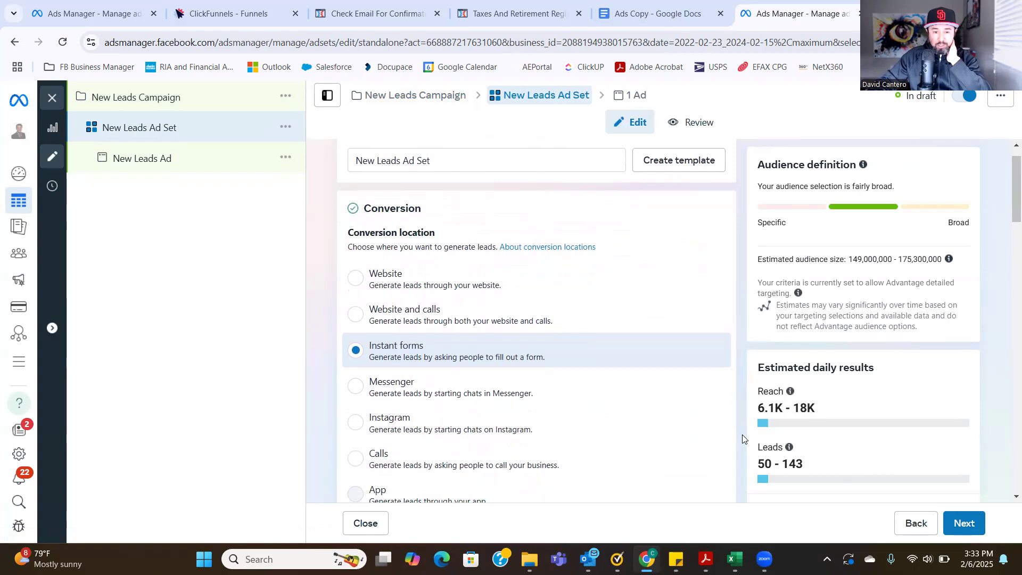
{"action": "left_click", "coordinate": [356, 278]}
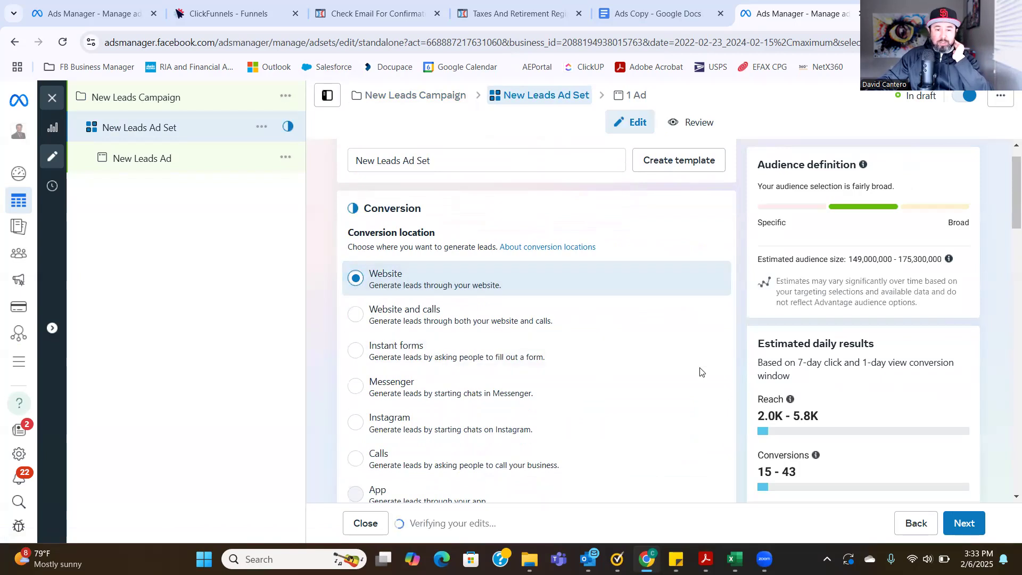
Select Capital Protect Pixel as the ad set's dataset, keeping the performance goal at Maximize number of conversions
{"action": "scroll", "coordinate": [700, 372], "scroll_direction": "down", "scroll_amount": 4}
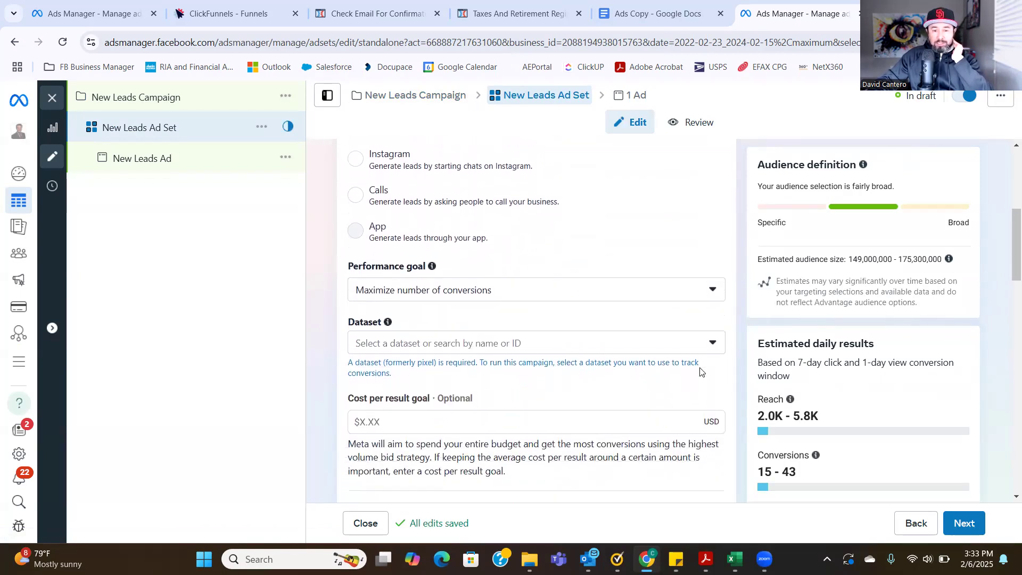
{"action": "scroll", "coordinate": [586, 319], "scroll_direction": "down", "scroll_amount": 1}
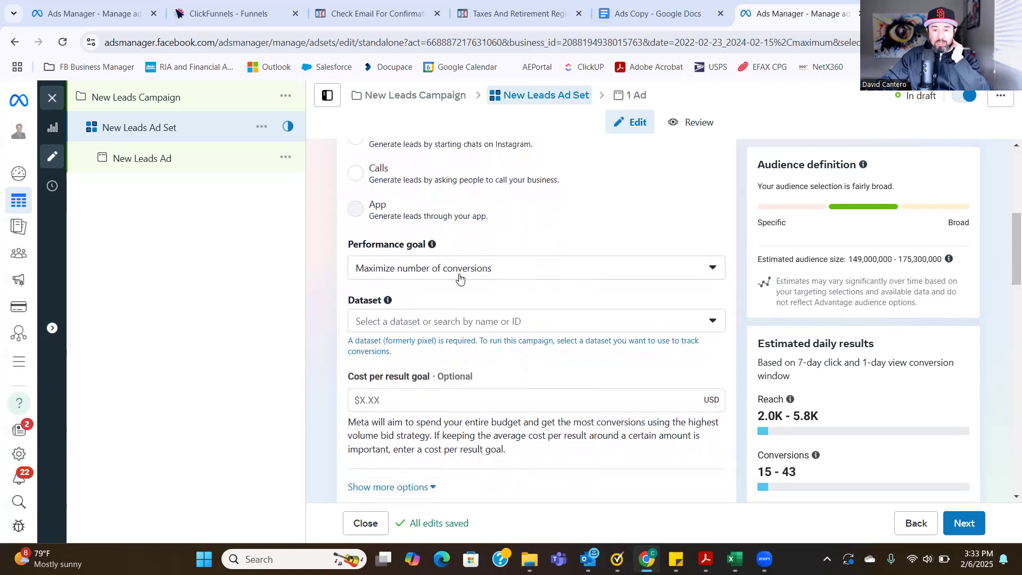
{"action": "left_click", "coordinate": [461, 323]}
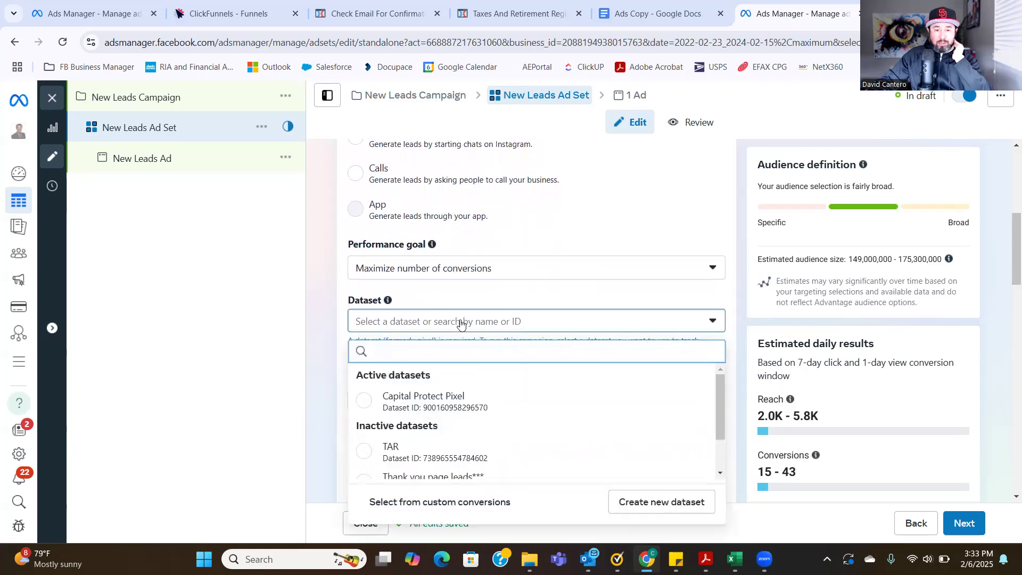
{"action": "left_click", "coordinate": [365, 403]}
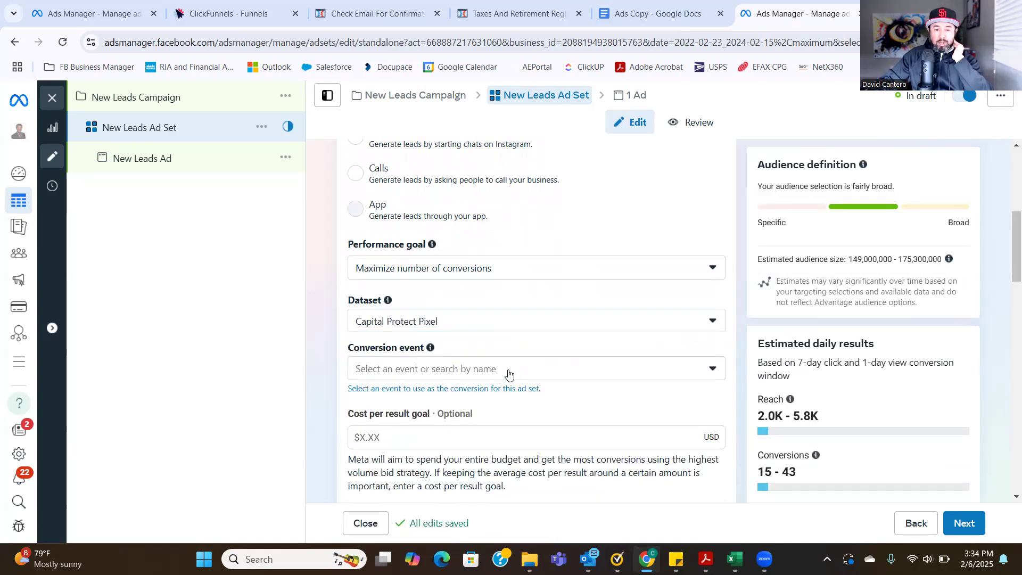
Look through the available conversion events for the newly created custom conversion, without selecting any
{"action": "left_click", "coordinate": [508, 375]}
{"action": "scroll", "coordinate": [453, 290], "scroll_direction": "down", "scroll_amount": 5}
{"action": "scroll", "coordinate": [453, 285], "scroll_direction": "down", "scroll_amount": 3}
{"action": "scroll", "coordinate": [416, 272], "scroll_direction": "up", "scroll_amount": 8}
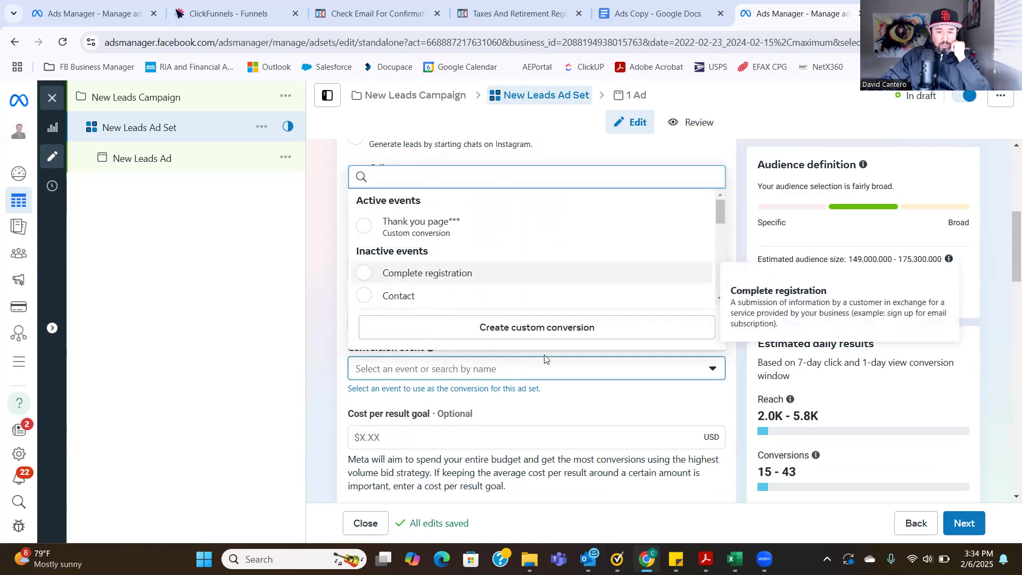
{"action": "left_click", "coordinate": [566, 396]}
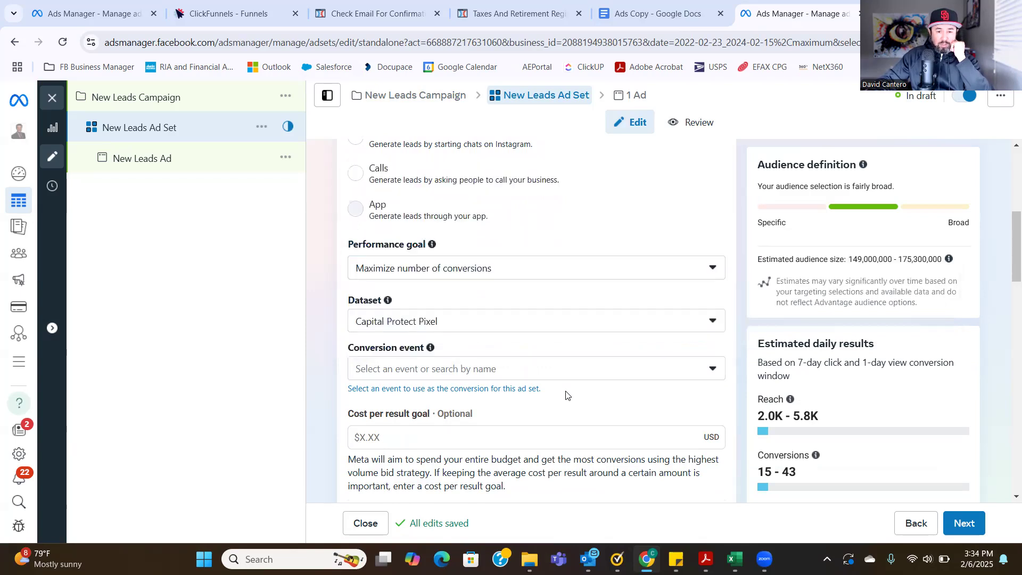
Reload the ad set editor and select Capital Protect Pixel as the dataset again
{"action": "left_click", "coordinate": [62, 44]}
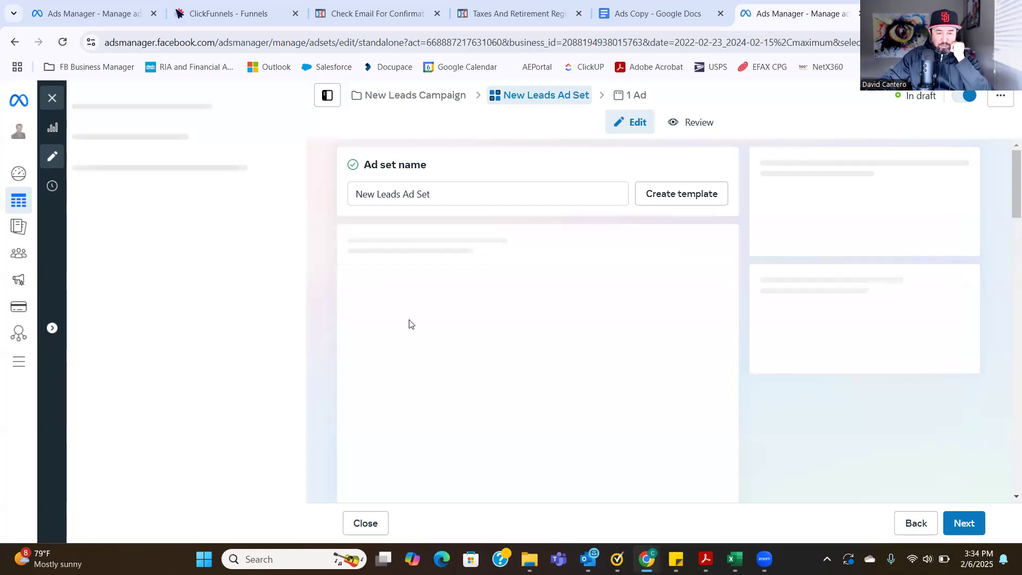
{"action": "scroll", "coordinate": [614, 405], "scroll_direction": "down", "scroll_amount": 10}
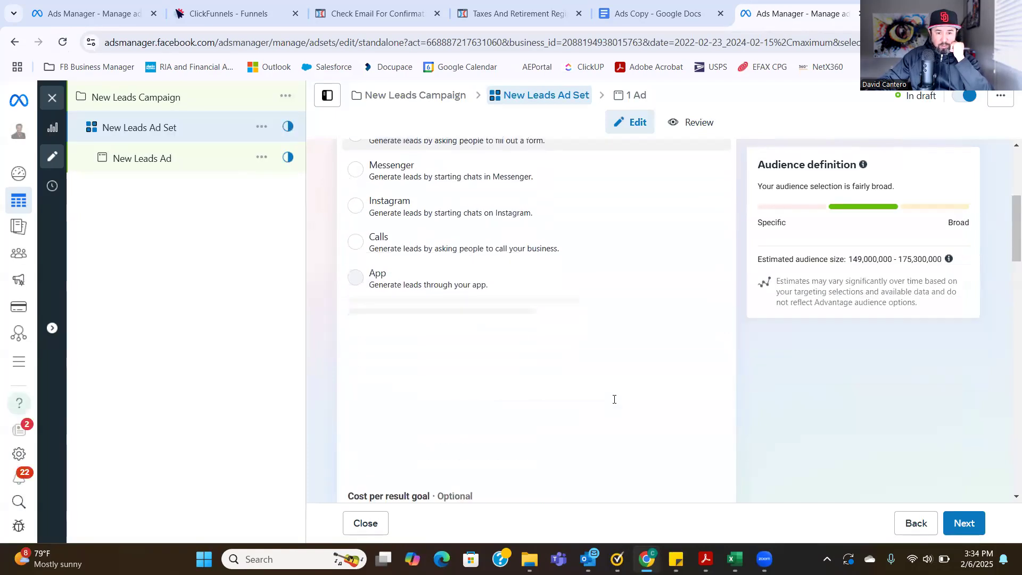
{"action": "scroll", "coordinate": [614, 404], "scroll_direction": "up", "scroll_amount": 2}
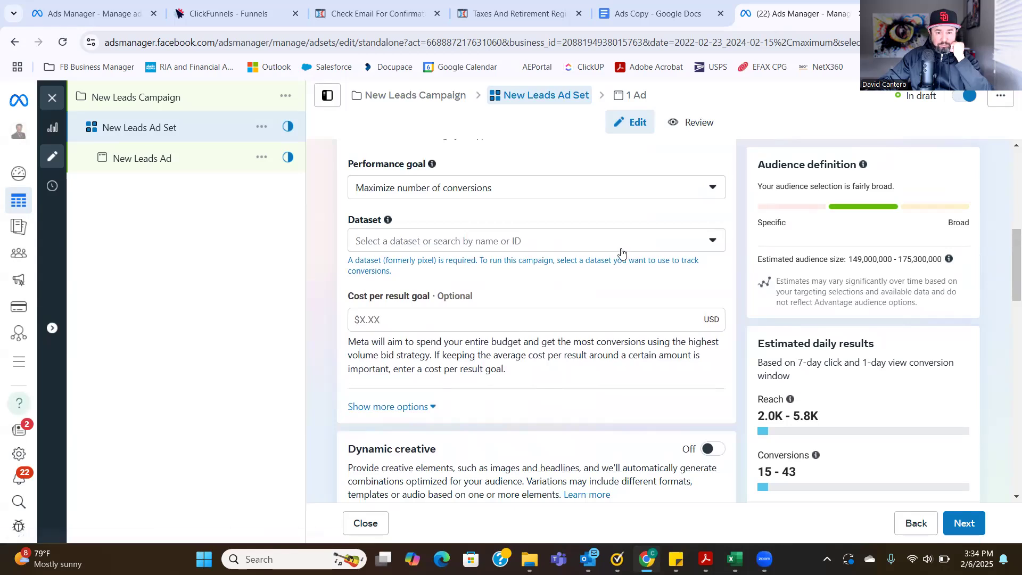
{"action": "left_click", "coordinate": [572, 246]}
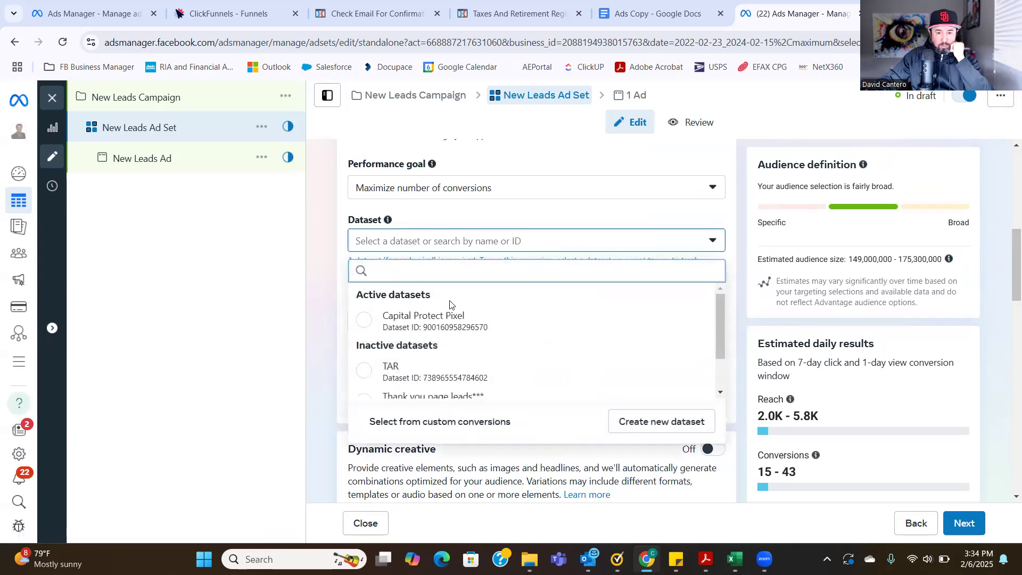
{"action": "left_click", "coordinate": [371, 323]}
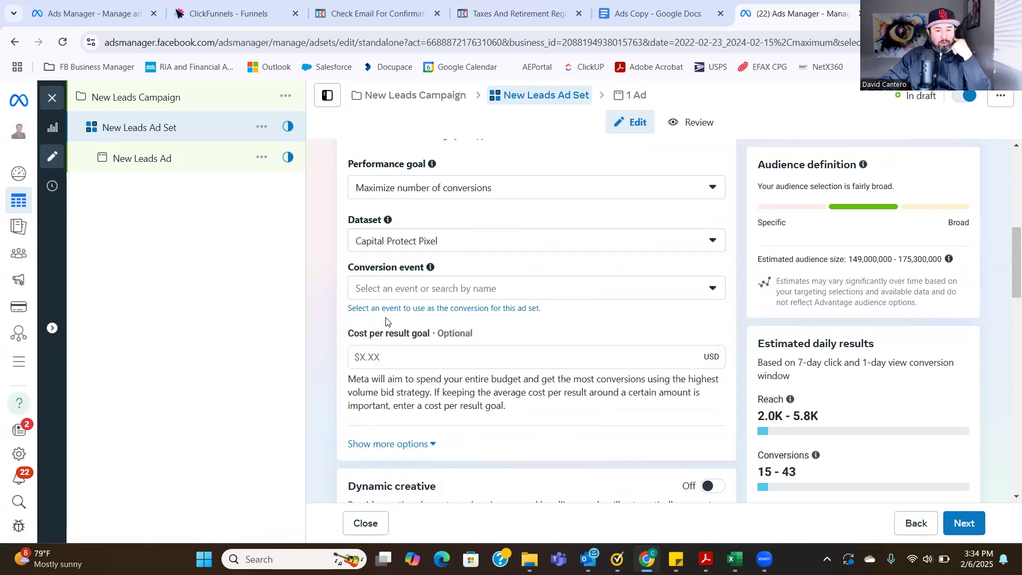
Look through the refreshed conversion event list for the newly created leads custom conversion, without selecting an event
{"action": "left_click", "coordinate": [402, 295]}
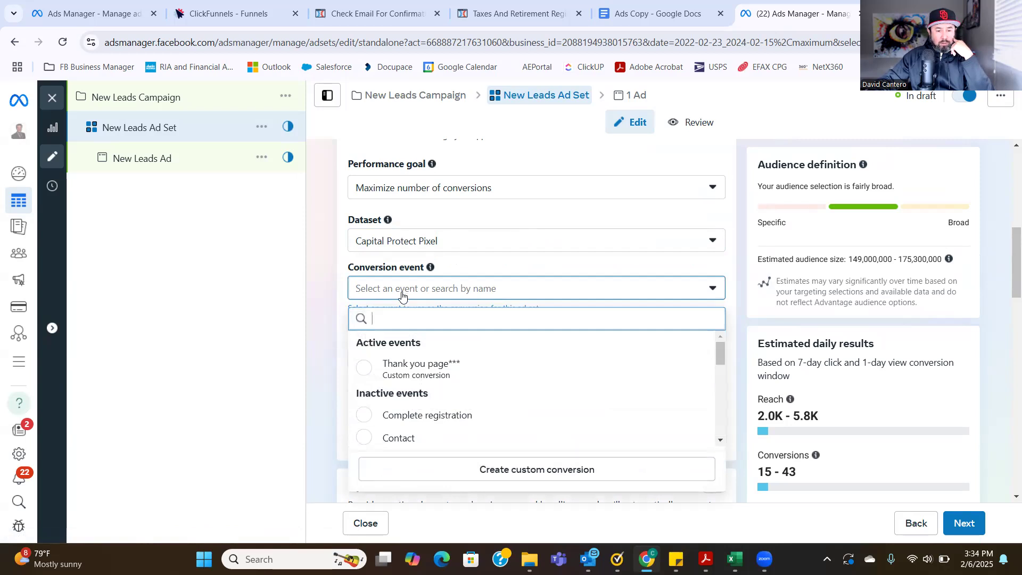
{"action": "scroll", "coordinate": [436, 383], "scroll_direction": "down", "scroll_amount": 3}
{"action": "scroll", "coordinate": [437, 384], "scroll_direction": "down", "scroll_amount": 6}
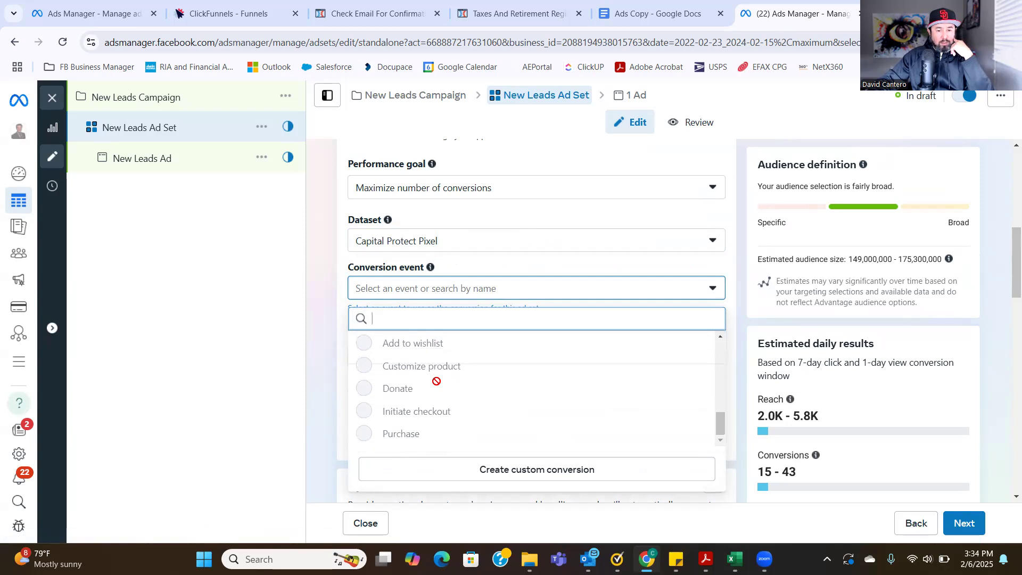
{"action": "scroll", "coordinate": [437, 381], "scroll_direction": "up", "scroll_amount": 9}
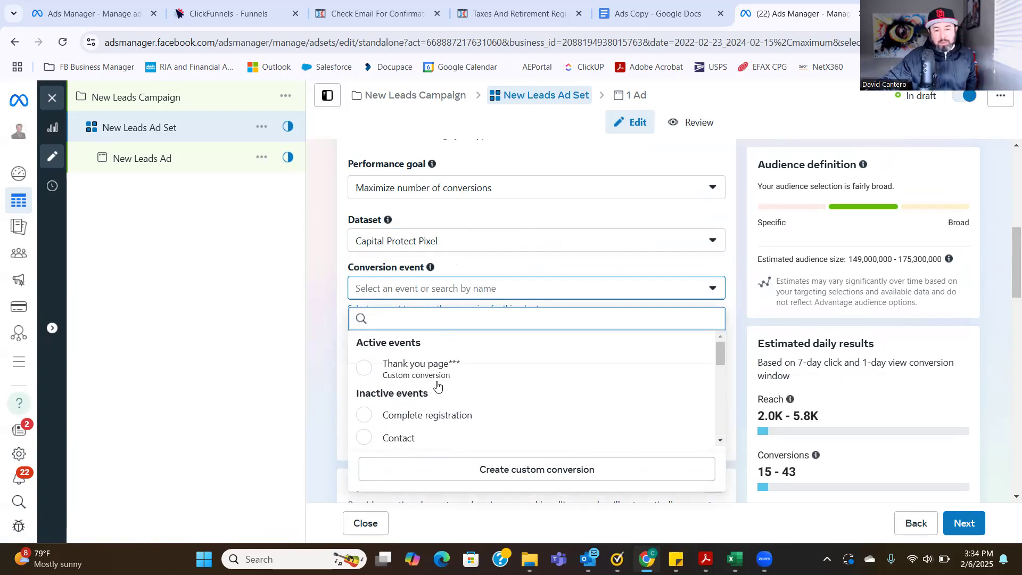
{"action": "left_click", "coordinate": [316, 360]}
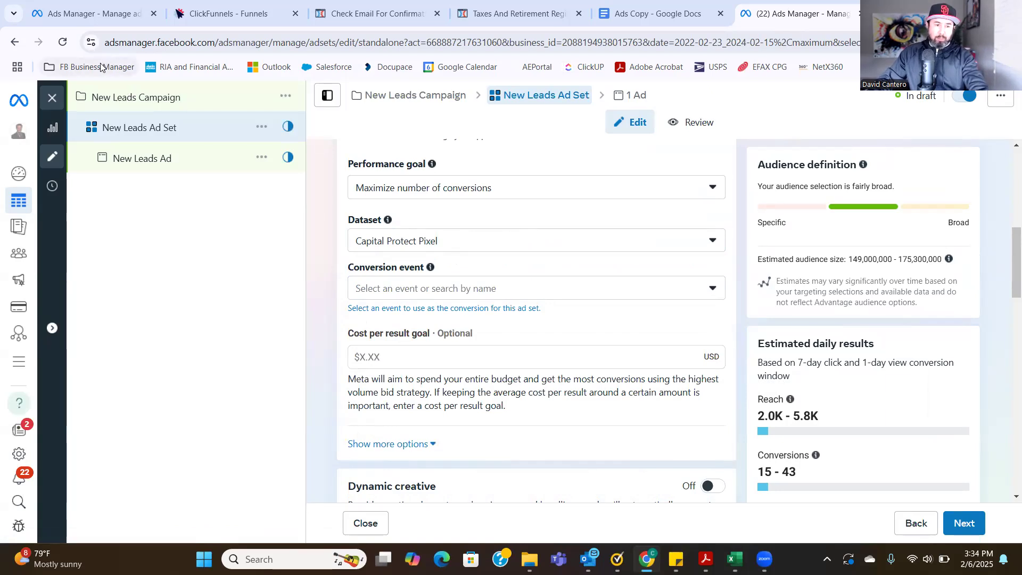
Close the ad set editor without publishing the draft and open the custom conversions among the business settings' data sources
{"action": "left_click", "coordinate": [51, 97]}
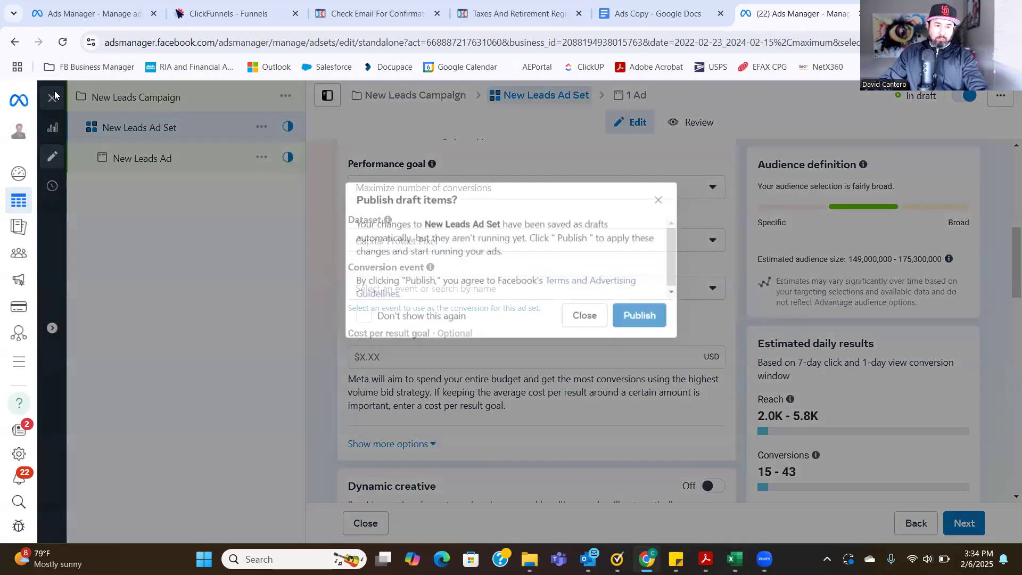
{"action": "left_click", "coordinate": [584, 315]}
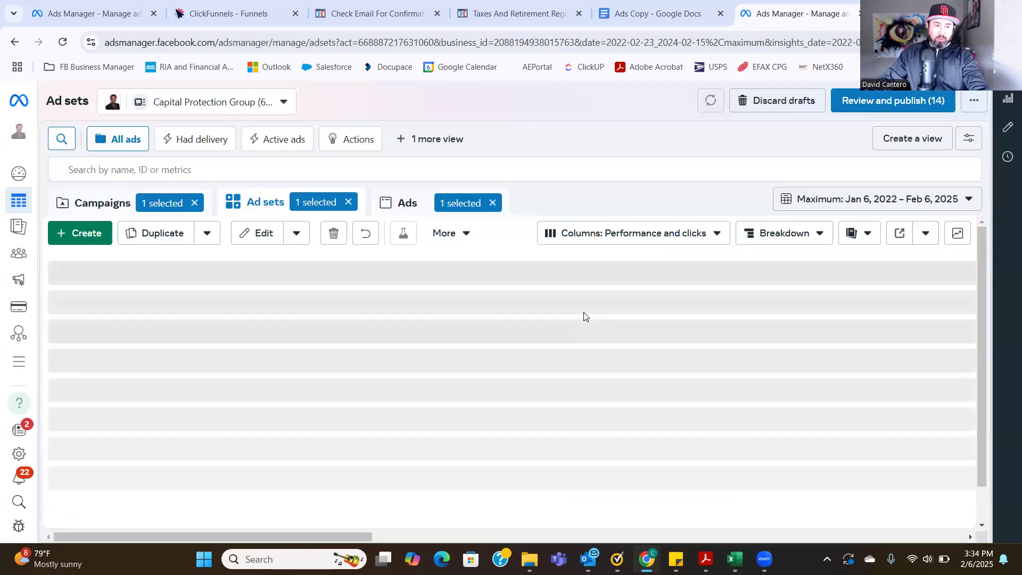
{"action": "mouse_move", "coordinate": [17, 213]}
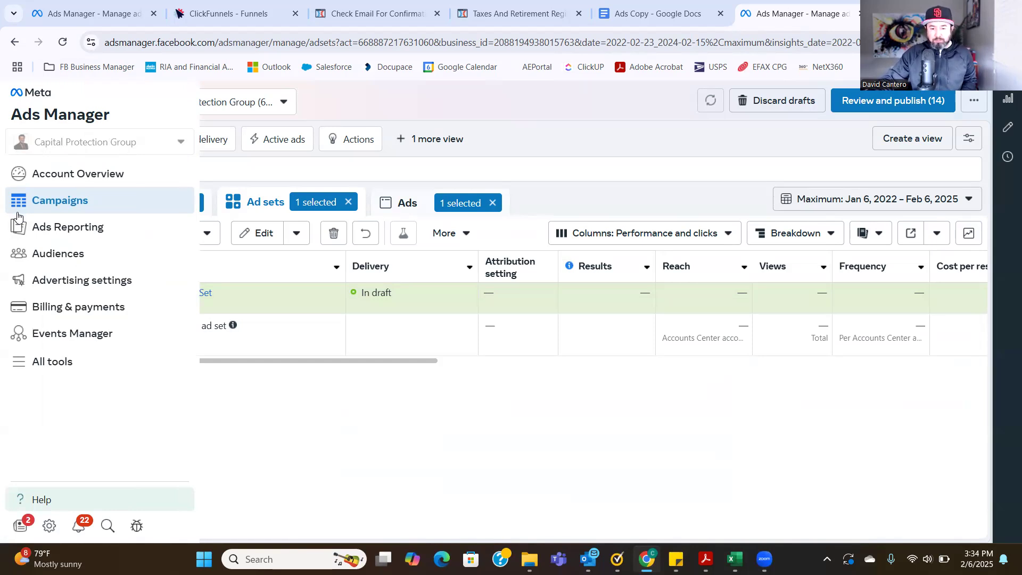
{"action": "left_click", "coordinate": [44, 363]}
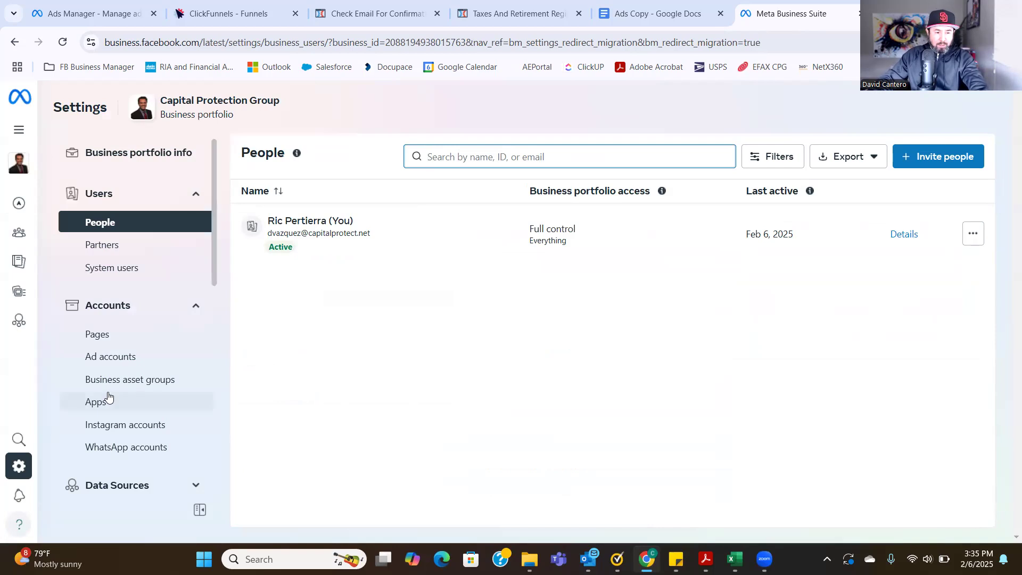
{"action": "scroll", "coordinate": [108, 395], "scroll_direction": "down", "scroll_amount": 1}
{"action": "scroll", "coordinate": [107, 396], "scroll_direction": "down", "scroll_amount": 1}
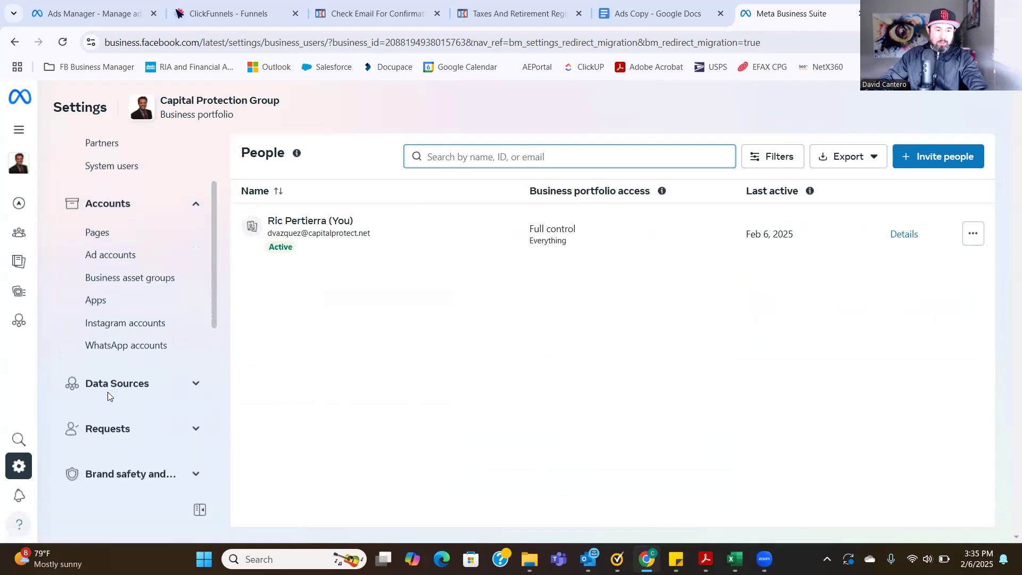
{"action": "scroll", "coordinate": [108, 392], "scroll_direction": "down", "scroll_amount": 2}
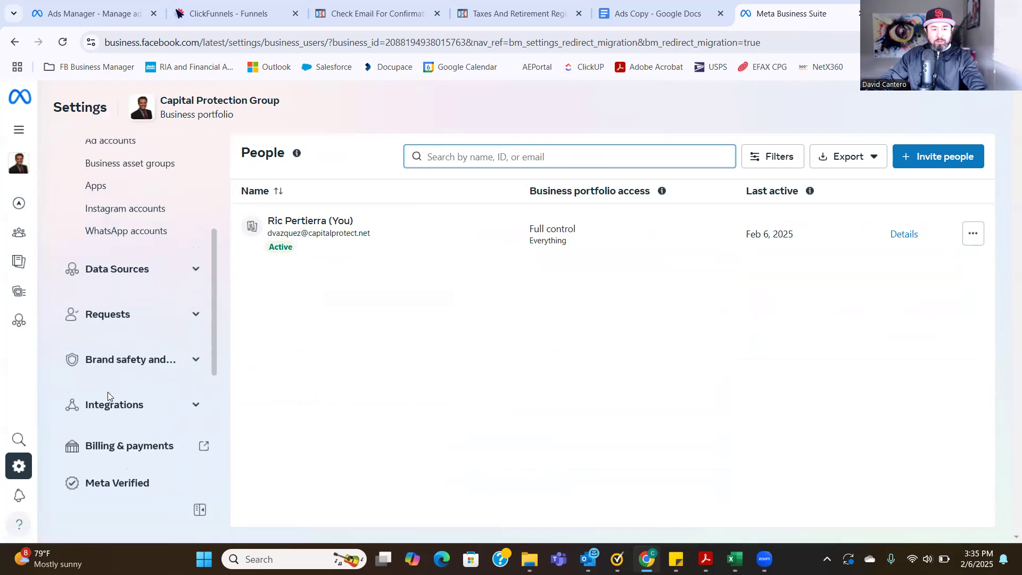
{"action": "left_click", "coordinate": [142, 270]}
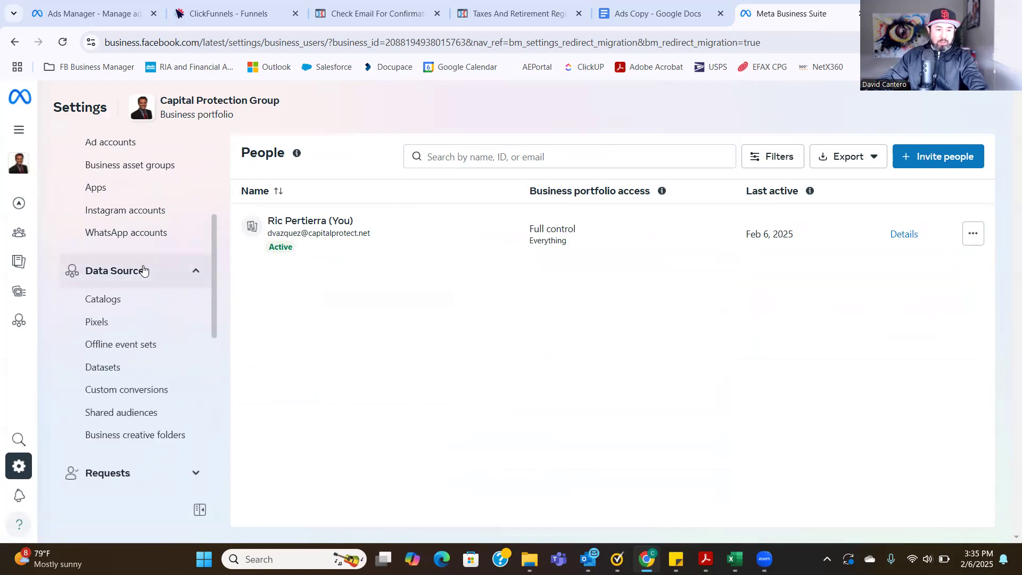
{"action": "left_click", "coordinate": [110, 393]}
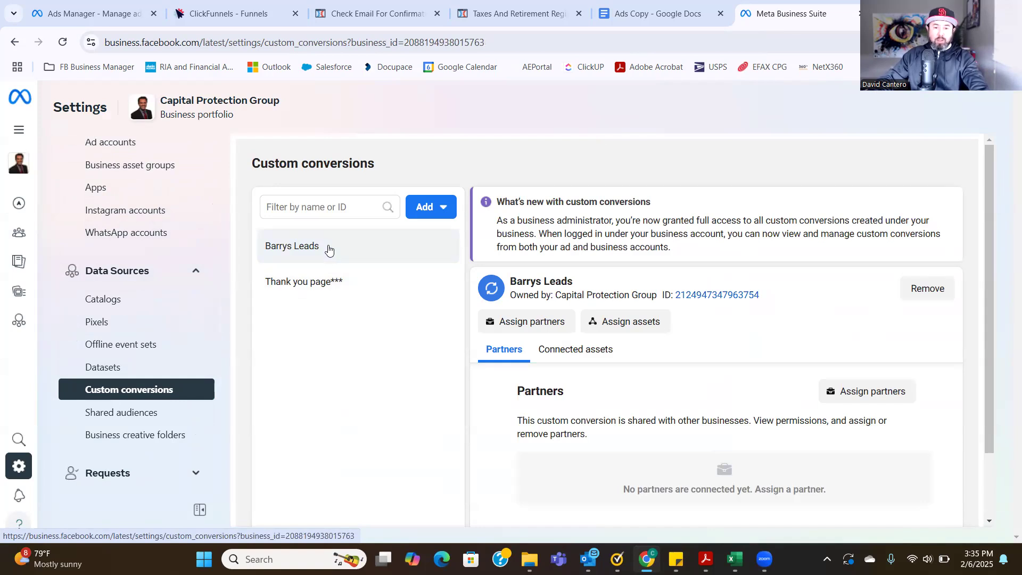
Assign the Capital Protection Group ad account to the new leads custom conversion and view its connected assets
{"action": "left_click", "coordinate": [593, 324]}
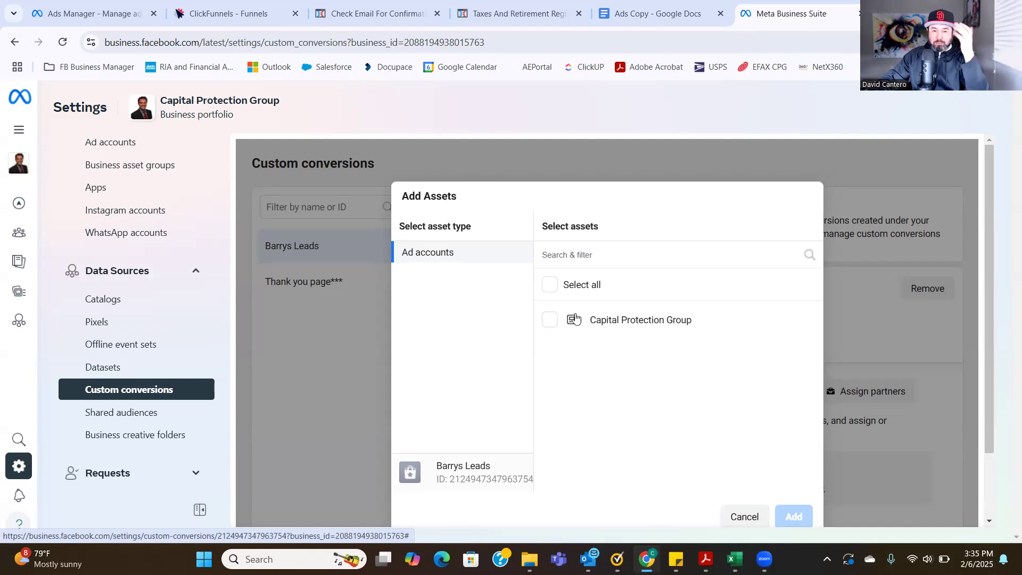
{"action": "left_click", "coordinate": [550, 320]}
{"action": "scroll", "coordinate": [706, 409], "scroll_direction": "down", "scroll_amount": 2}
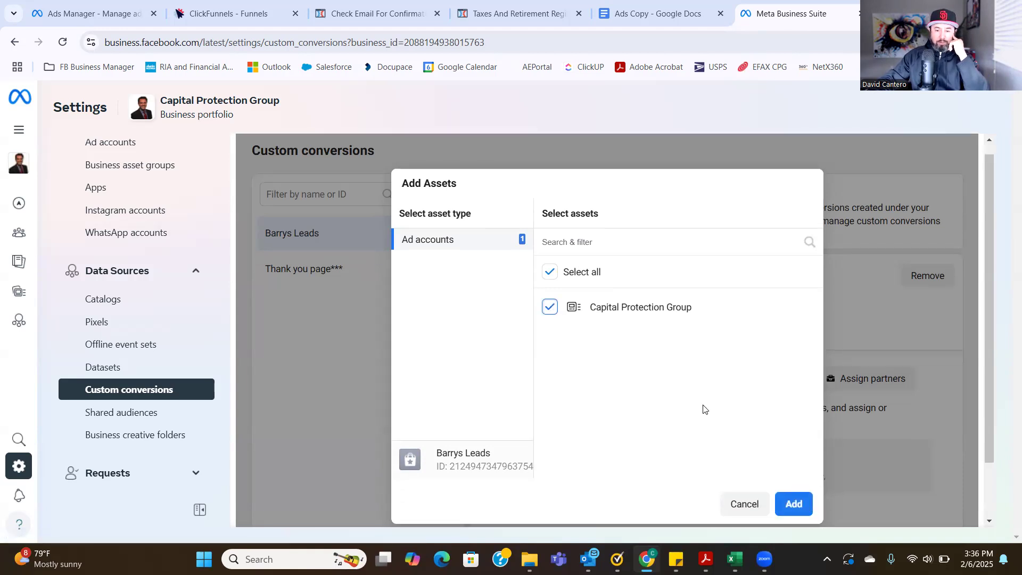
{"action": "left_click", "coordinate": [789, 437]}
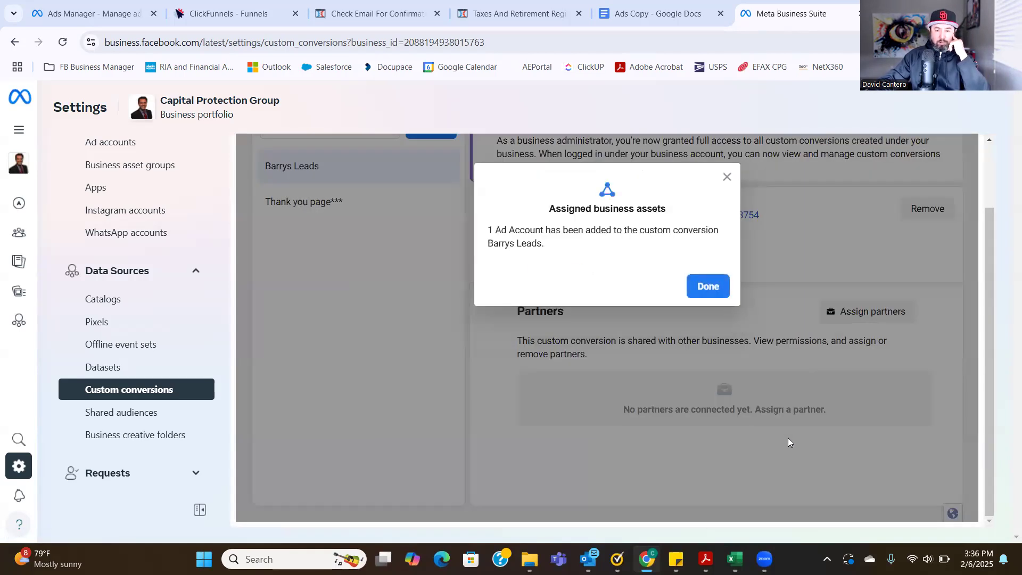
{"action": "left_click", "coordinate": [712, 286]}
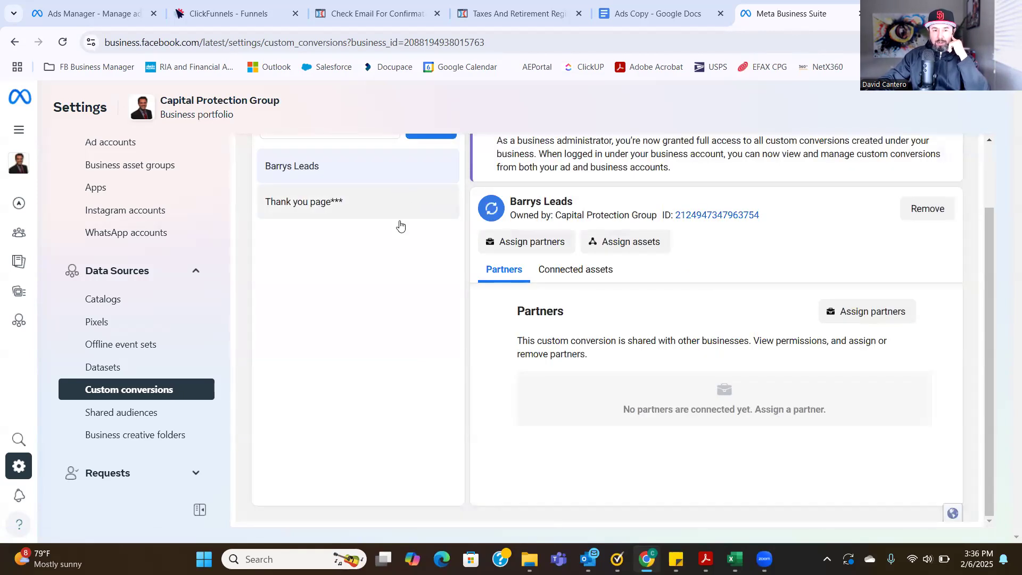
{"action": "left_click", "coordinate": [567, 276]}
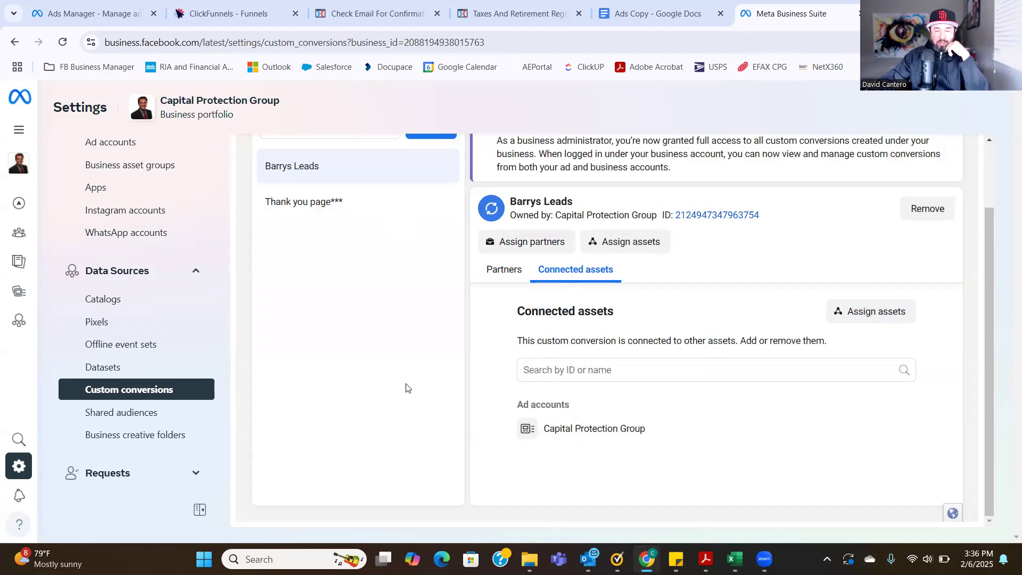
Switch to the published check-email-for-confirmation thank-you page and reload it
{"action": "left_click", "coordinate": [244, 16]}
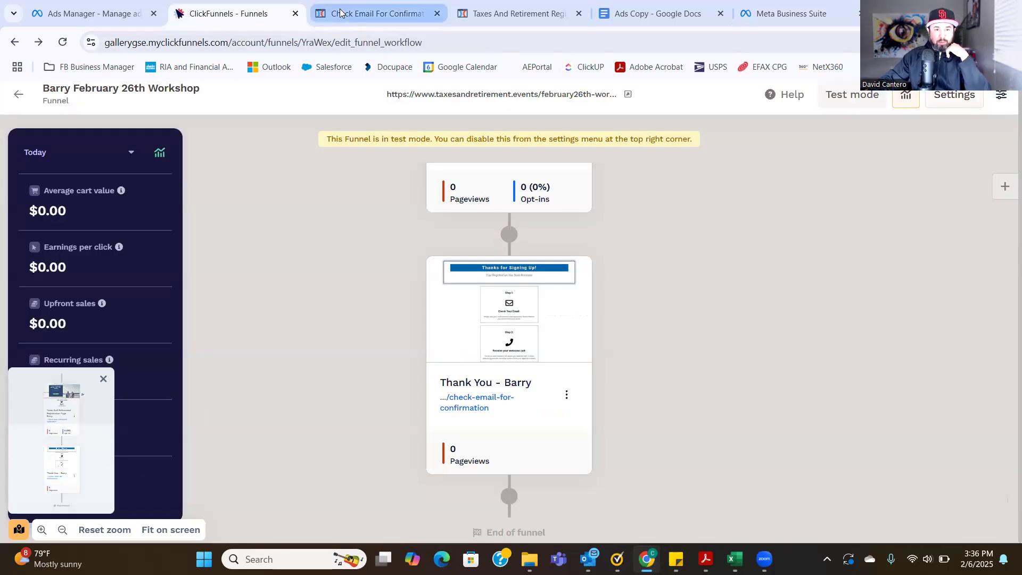
{"action": "left_click", "coordinate": [336, 11]}
{"action": "left_click", "coordinate": [63, 42]}
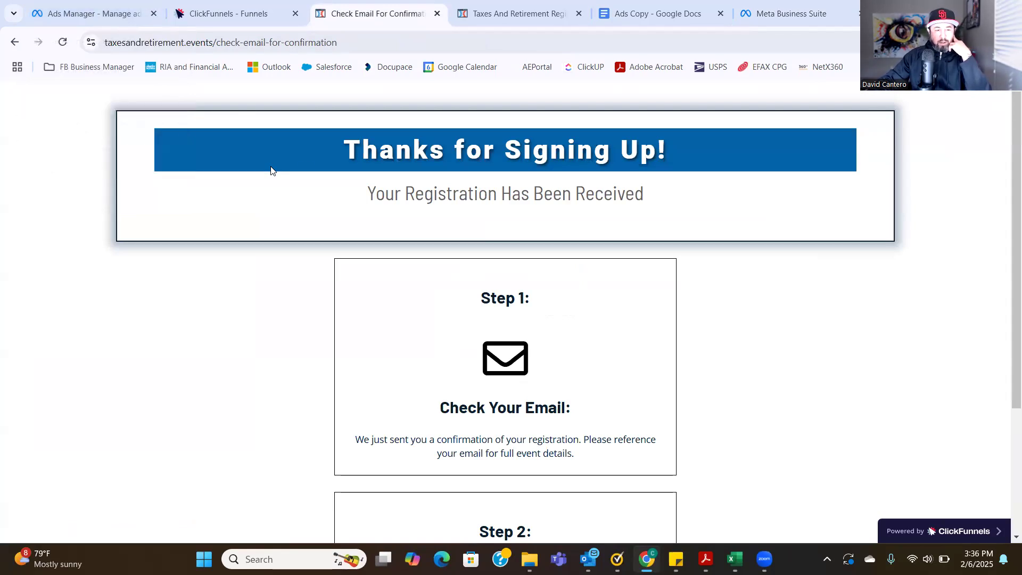
Return to Meta and open the Custom Conversions list in Events Manager to check the new conversion's status
{"action": "left_click", "coordinate": [793, 22]}
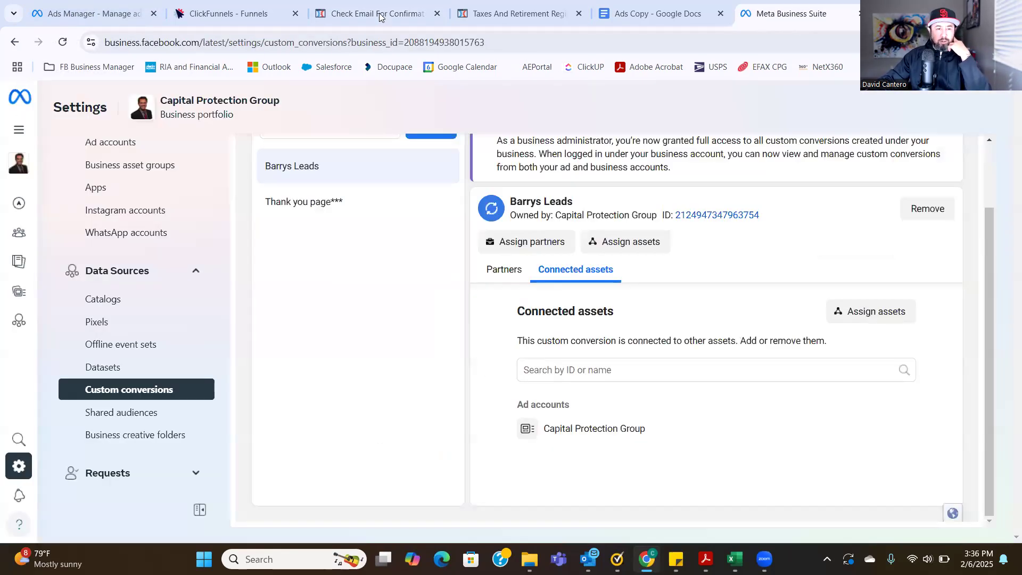
{"action": "left_click", "coordinate": [78, 67]}
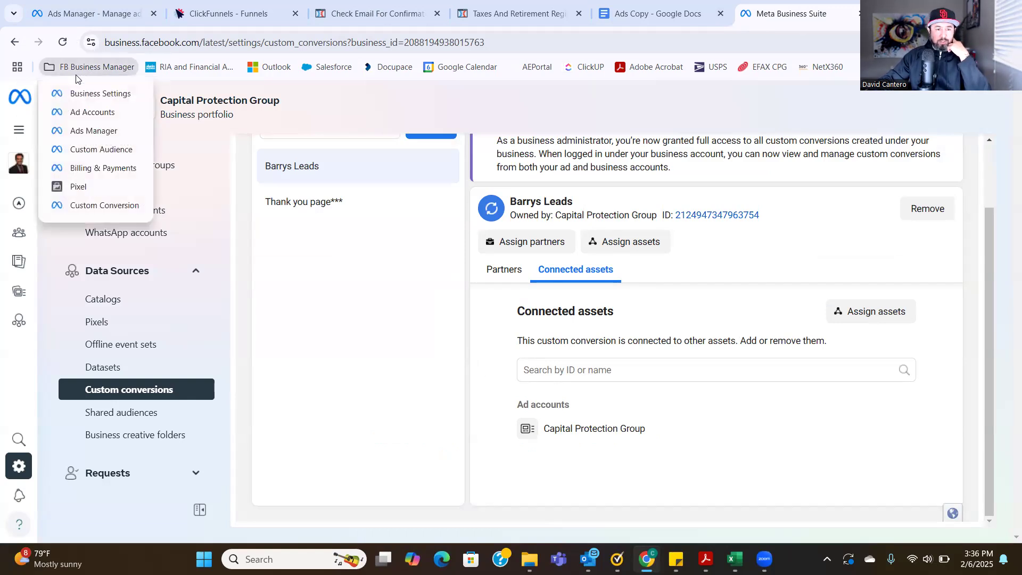
{"action": "left_click", "coordinate": [82, 212]}
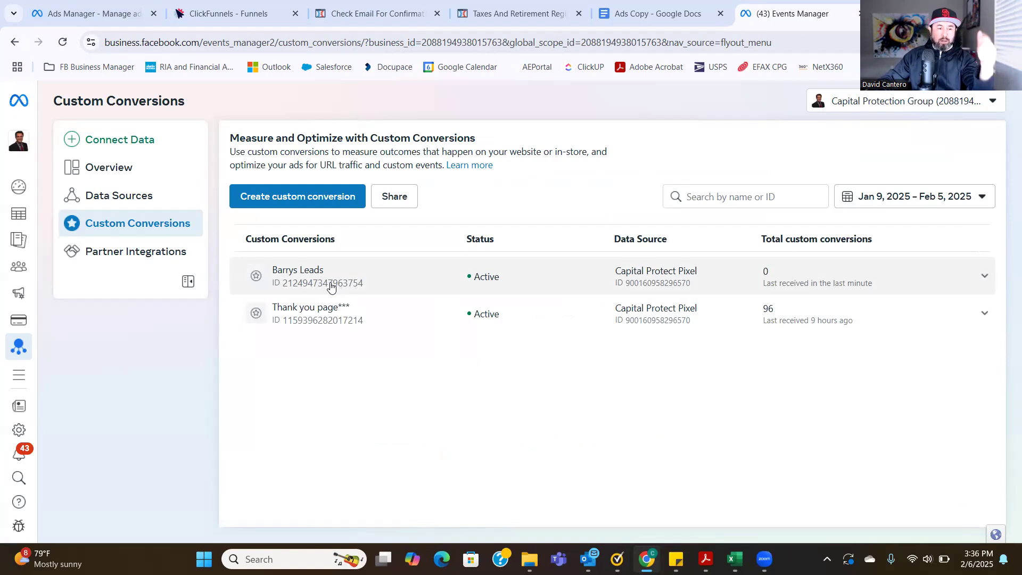
Switch to Ads Manager, refresh the campaign list and open New Leads Campaign's New Leads Ad Set for editing
{"action": "left_click", "coordinate": [102, 16]}
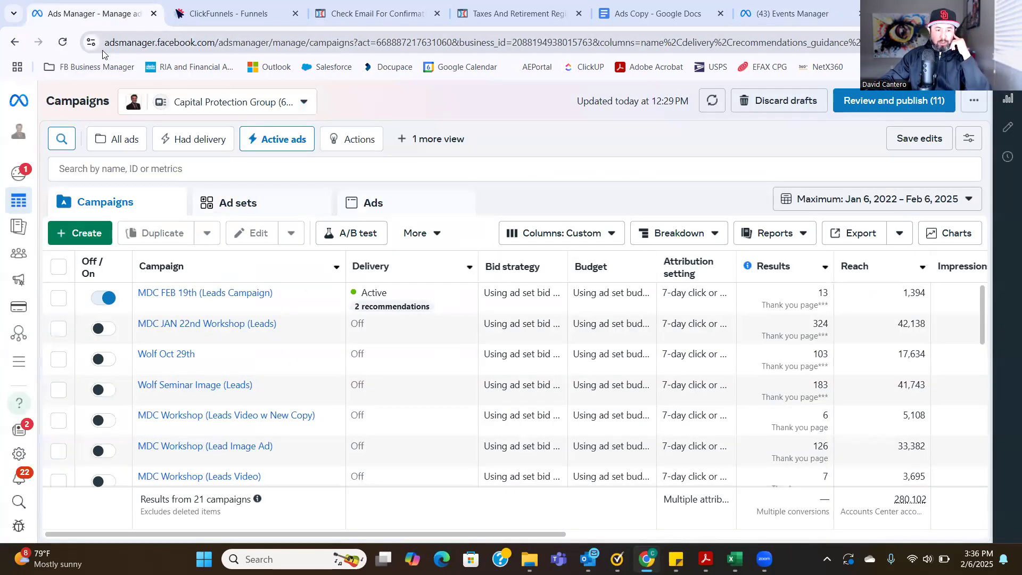
{"action": "left_click", "coordinate": [62, 45]}
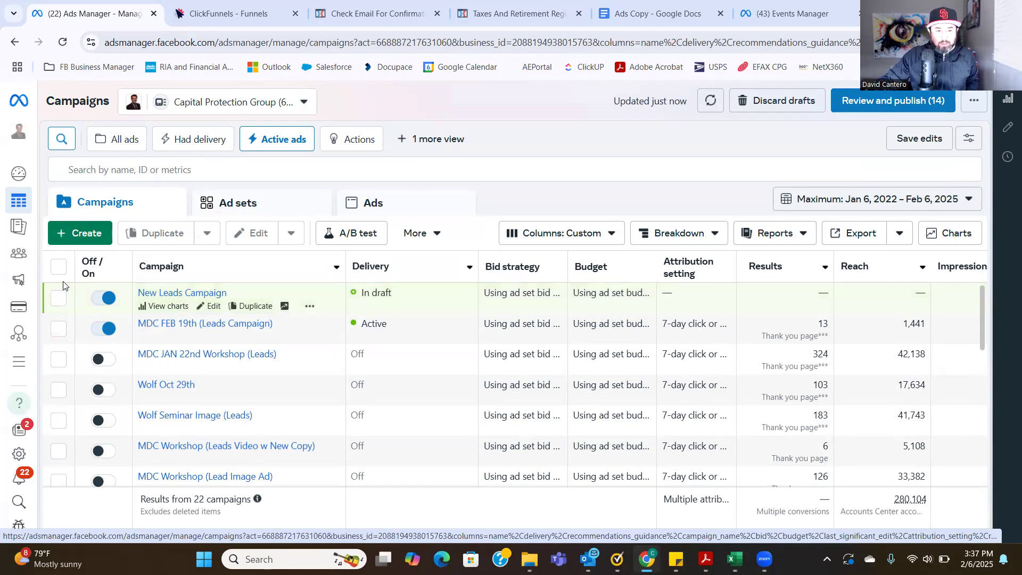
{"action": "left_click", "coordinate": [58, 297]}
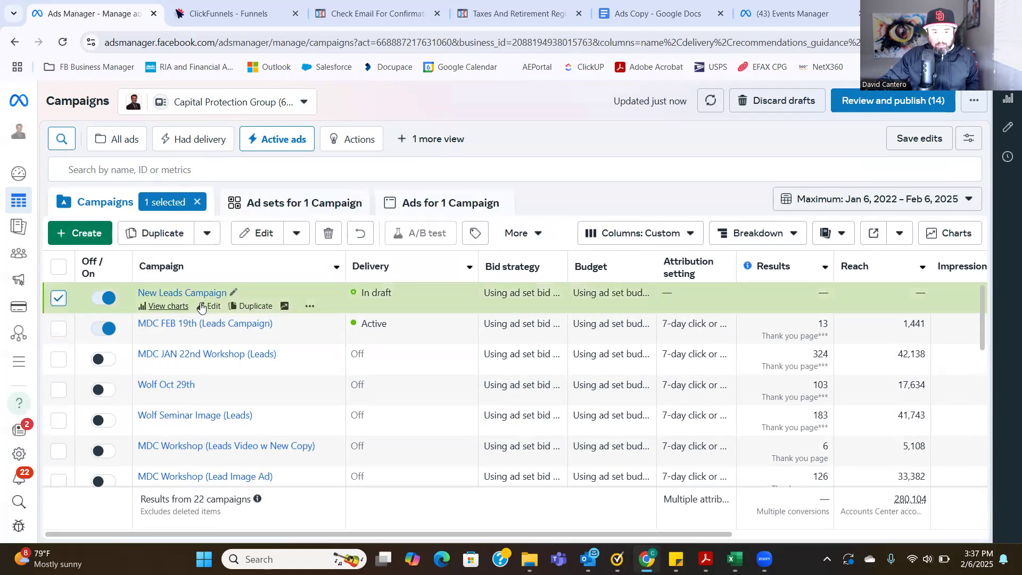
{"action": "left_click", "coordinate": [271, 205]}
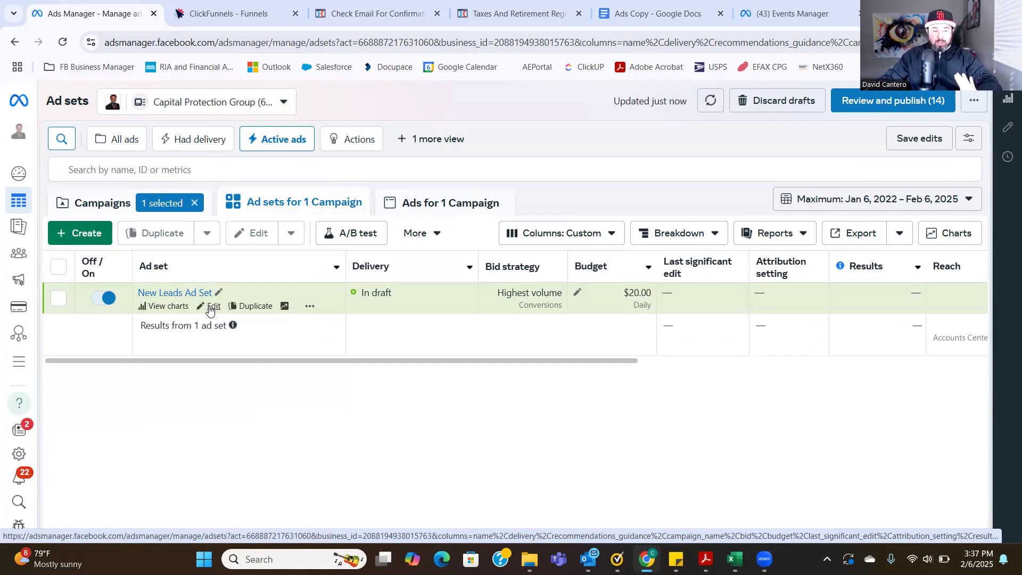
{"action": "left_click", "coordinate": [210, 310]}
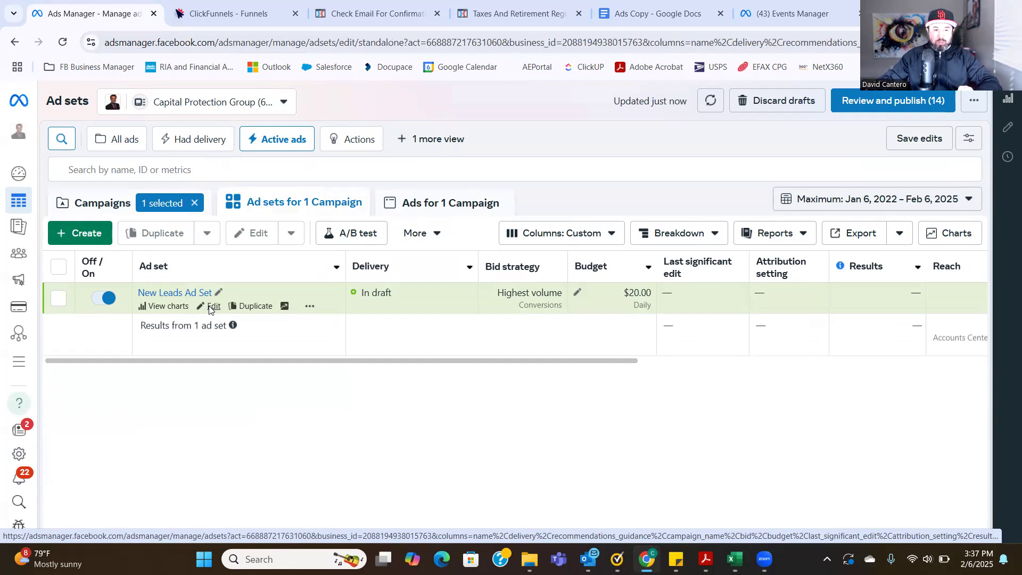
Set the ad set's dataset to Capital Protect Pixel and its conversion event to the new leads custom conversion
{"action": "scroll", "coordinate": [551, 400], "scroll_direction": "down", "scroll_amount": 5}
{"action": "scroll", "coordinate": [550, 401], "scroll_direction": "down", "scroll_amount": 3}
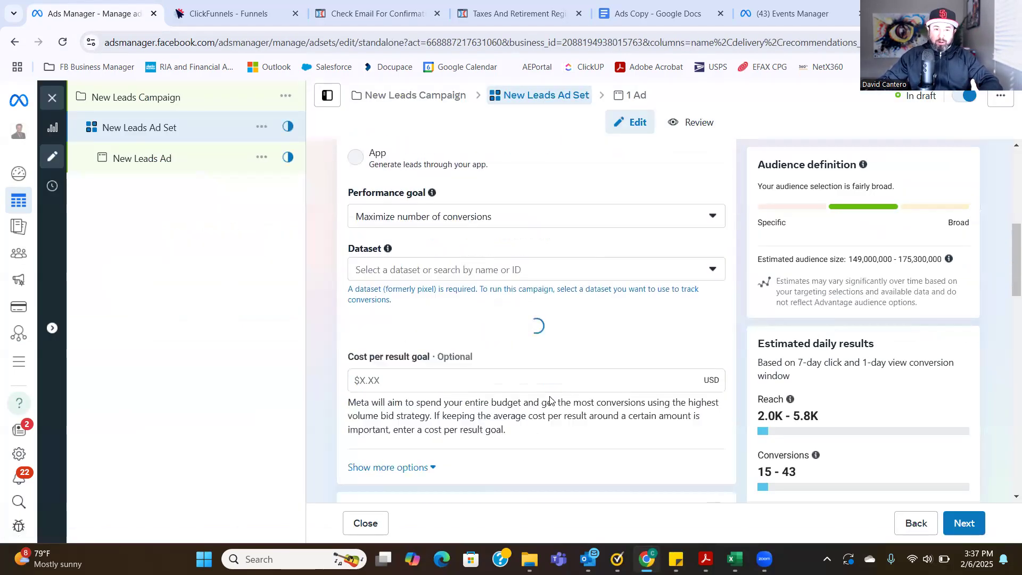
{"action": "left_click", "coordinate": [575, 258]}
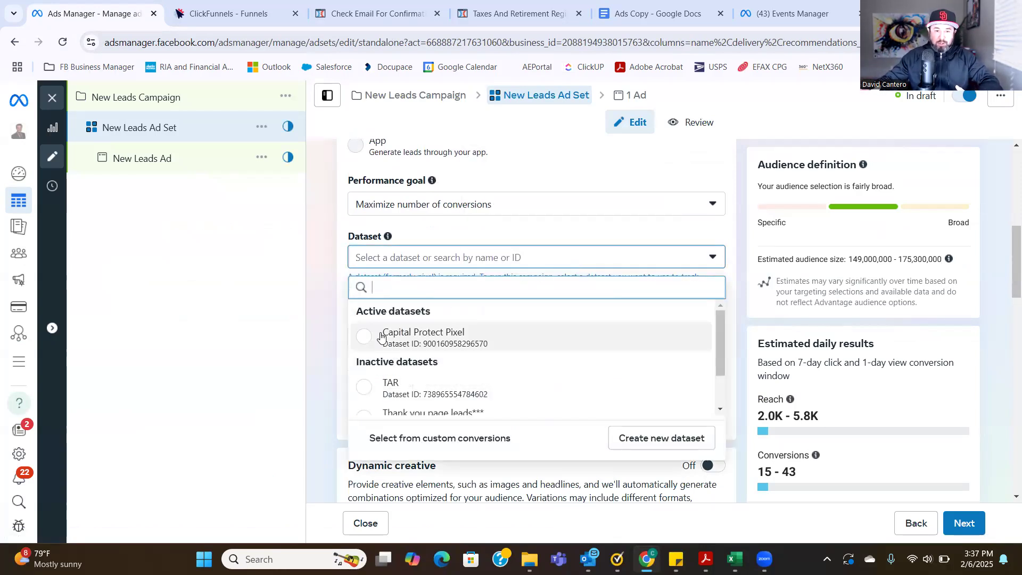
{"action": "left_click", "coordinate": [365, 336]}
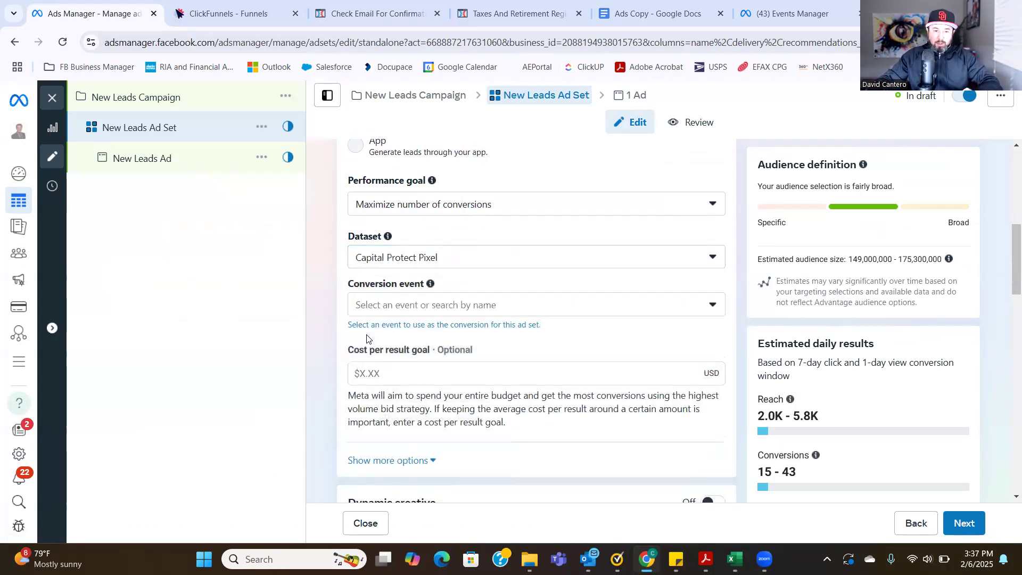
{"action": "left_click", "coordinate": [437, 308]}
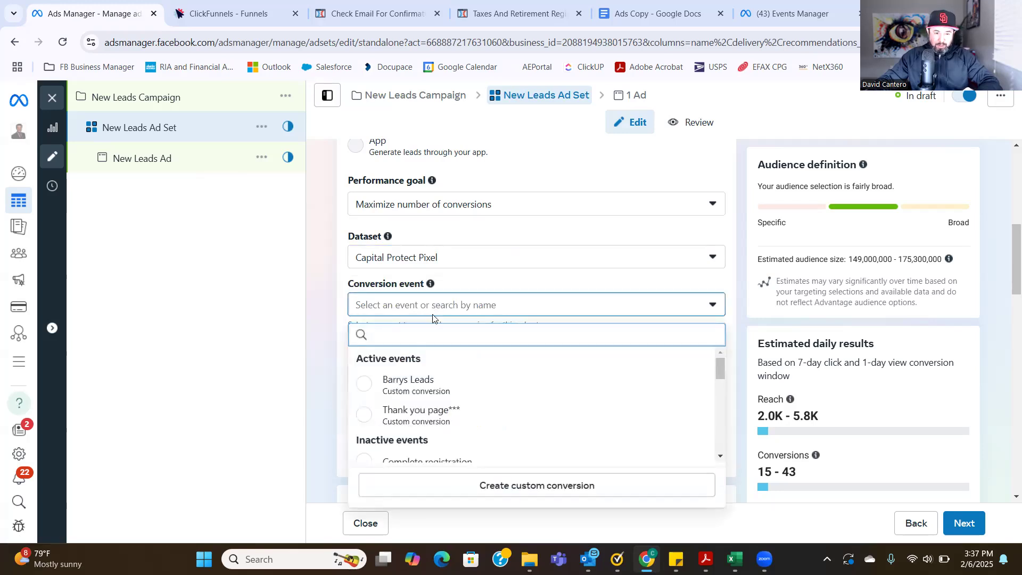
{"action": "left_click", "coordinate": [366, 388]}
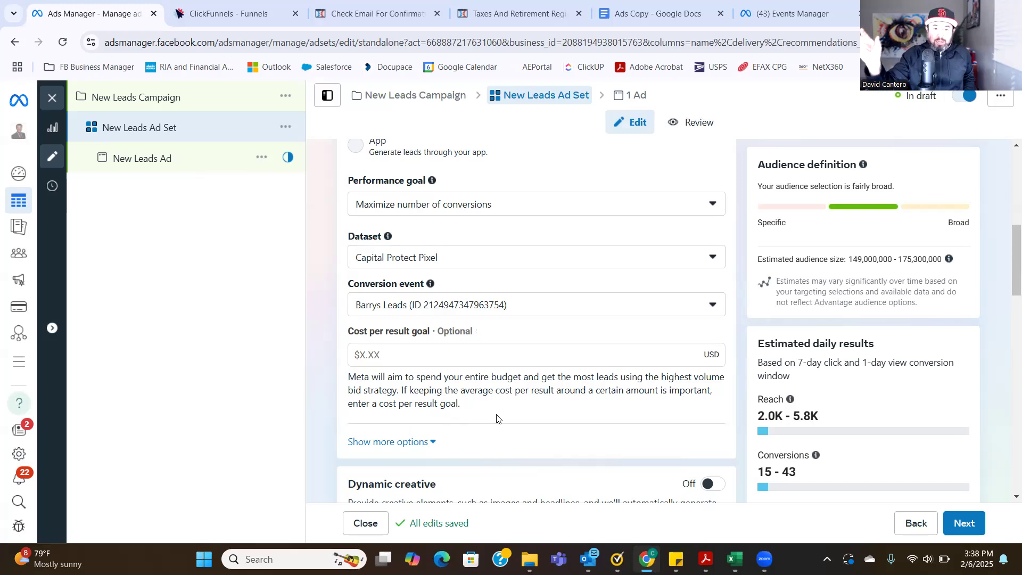
{"action": "scroll", "coordinate": [496, 419], "scroll_direction": "down", "scroll_amount": 1}
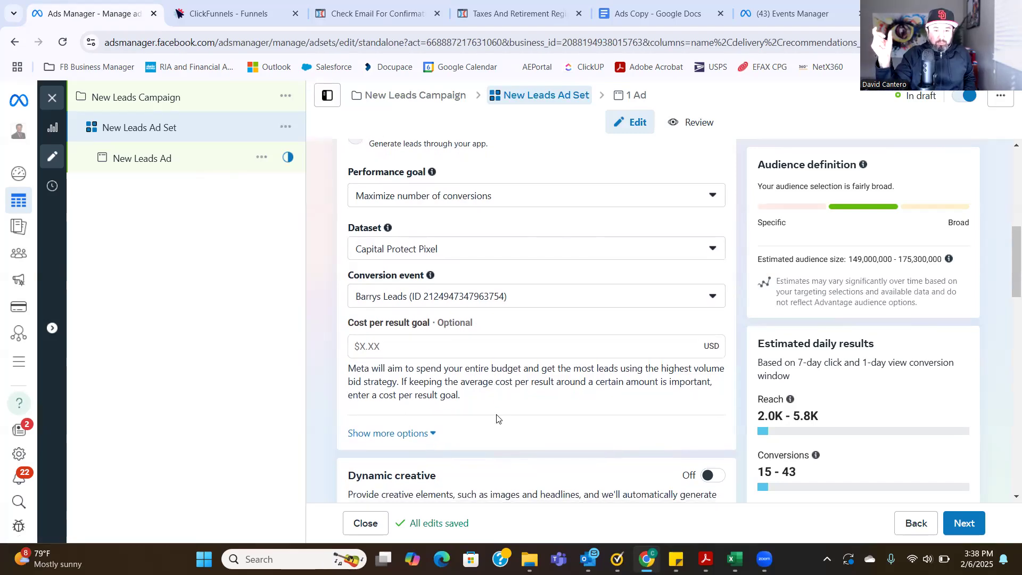
{"action": "scroll", "coordinate": [497, 420], "scroll_direction": "down", "scroll_amount": 2}
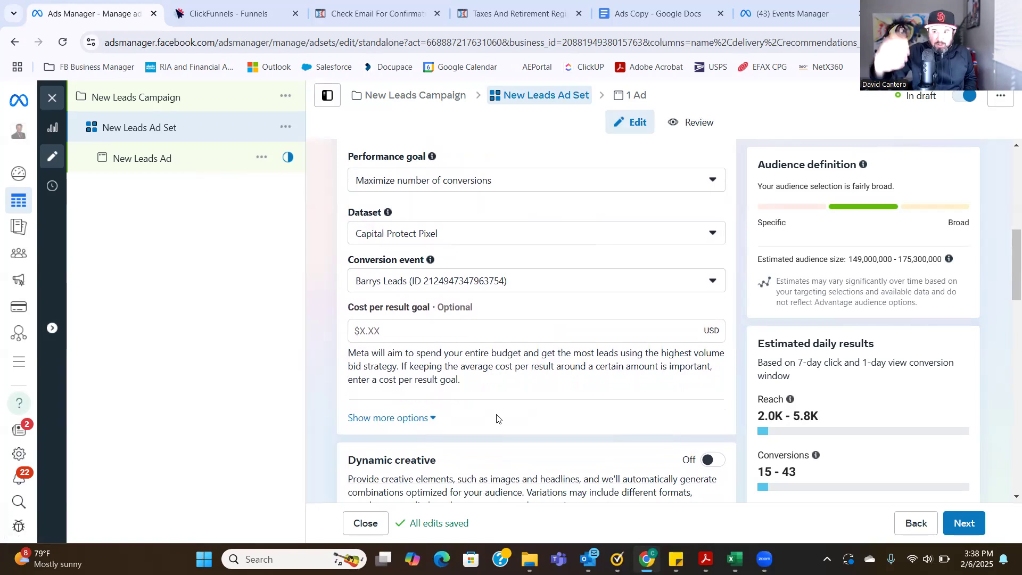